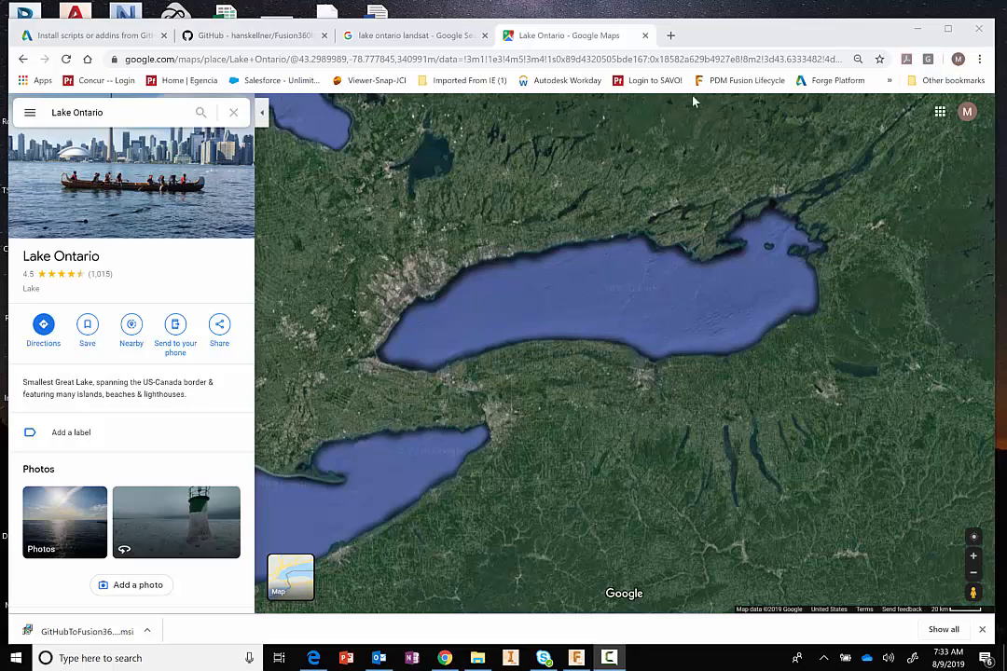
Search Google Images for "lake michigan land sat" and open the Wikimedia Commons Landsat satellite photo of Lake Michigan
{"action": "left_click", "coordinate": [694, 59]}
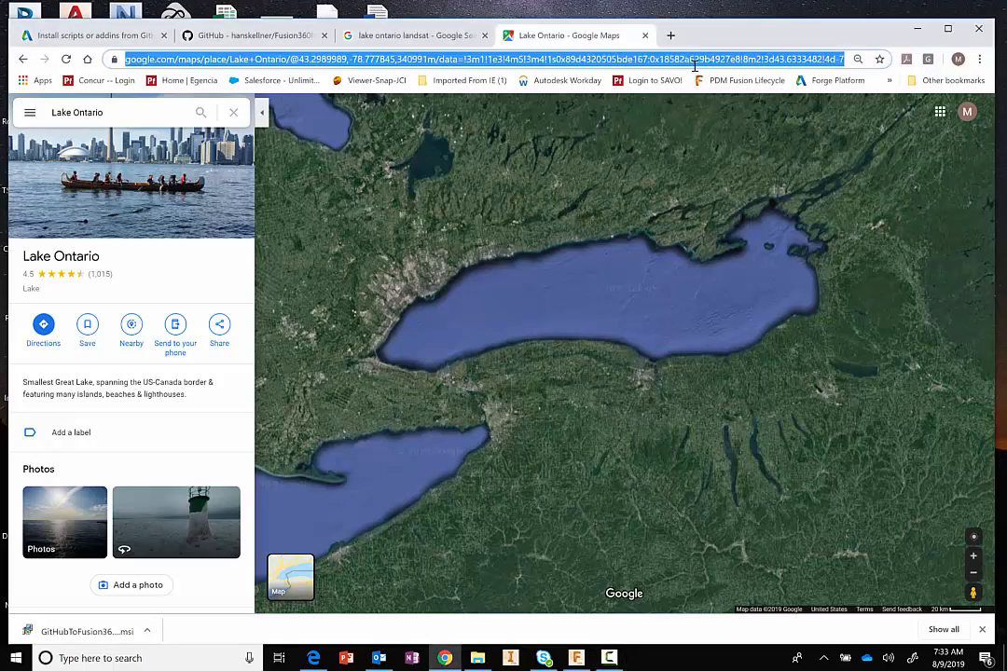
{"action": "type", "text": "lake mic"}
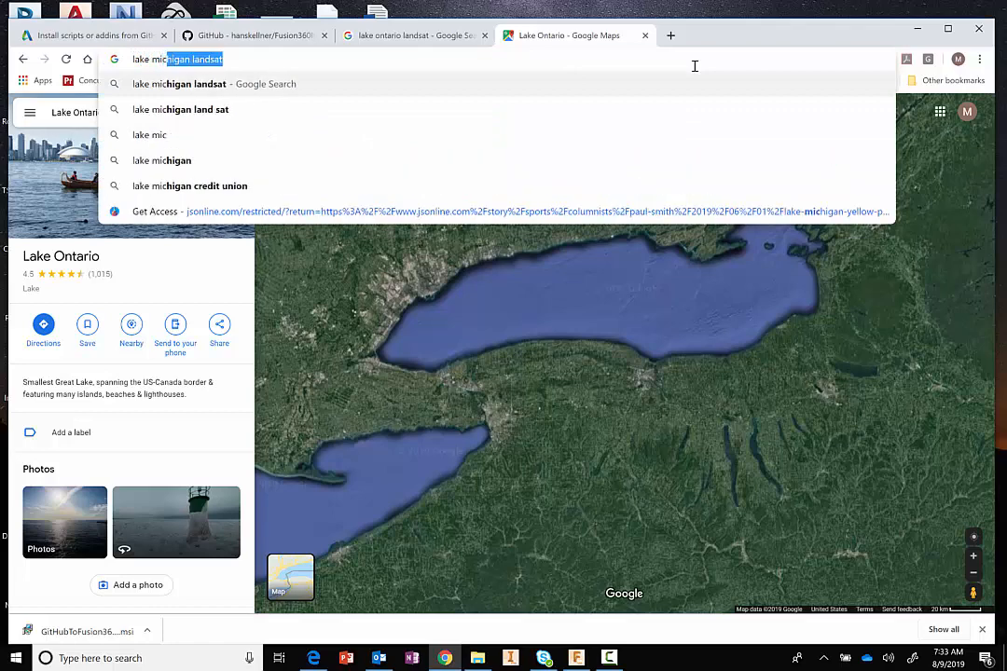
{"action": "type", "text": "higan "}
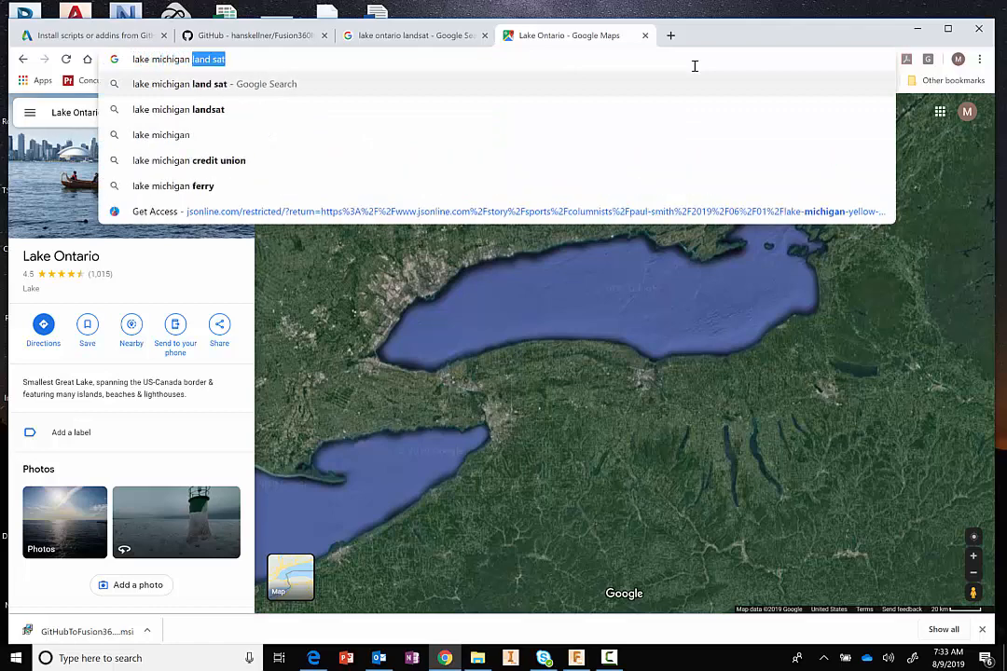
{"action": "type", "text": "land sat"}
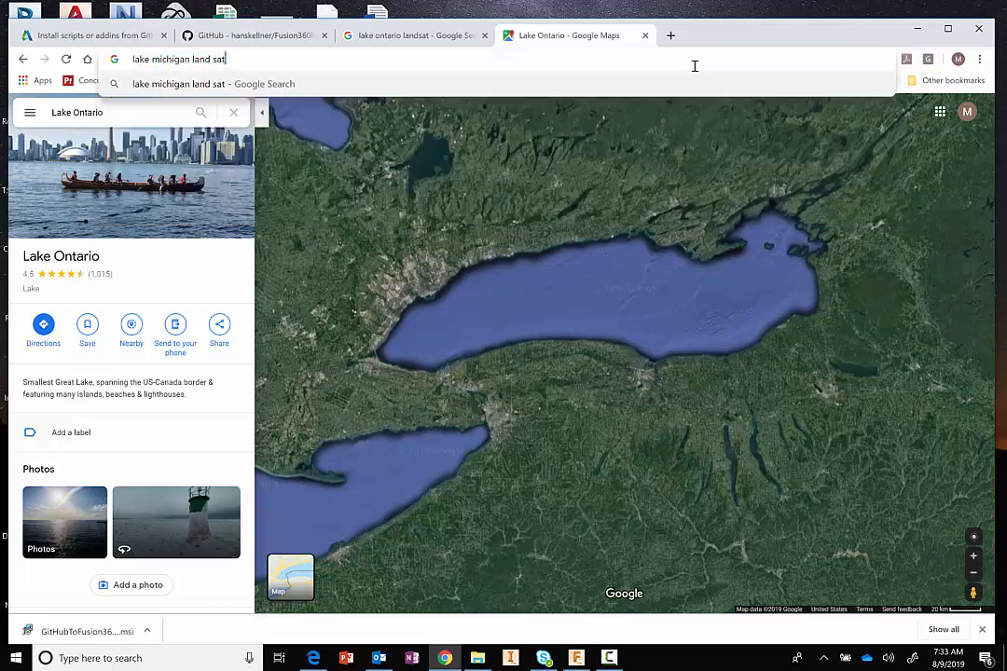
{"action": "key", "text": "Return"}
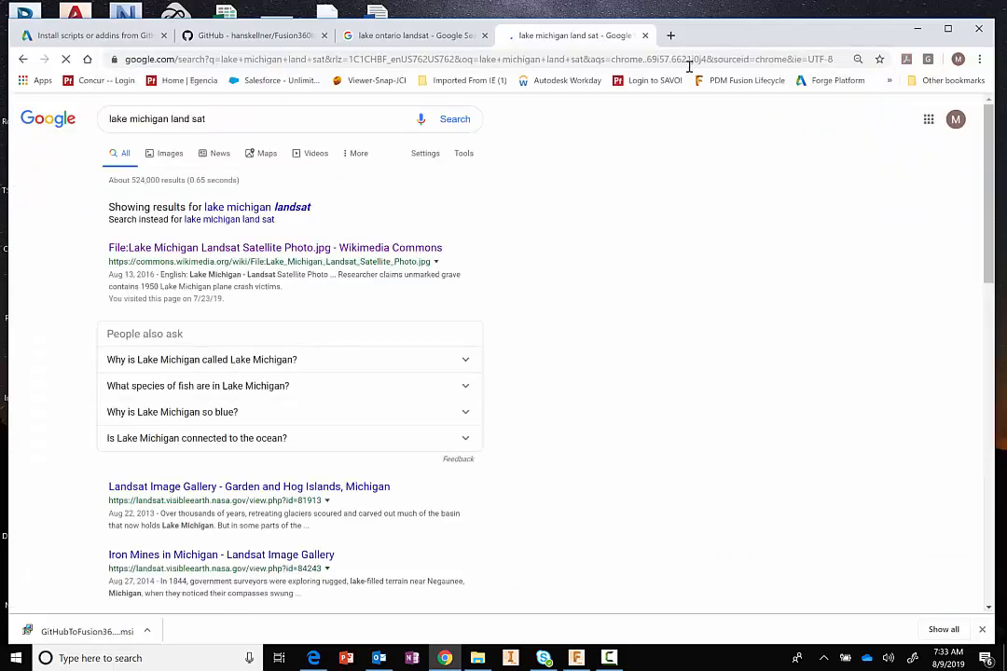
{"action": "left_click", "coordinate": [168, 156]}
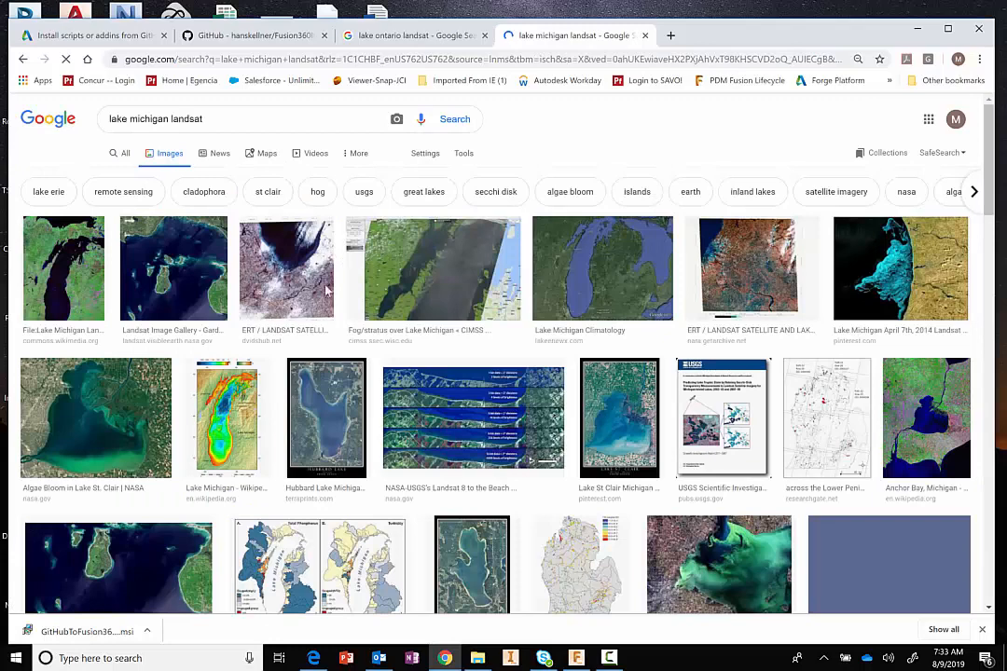
{"action": "left_click", "coordinate": [90, 277]}
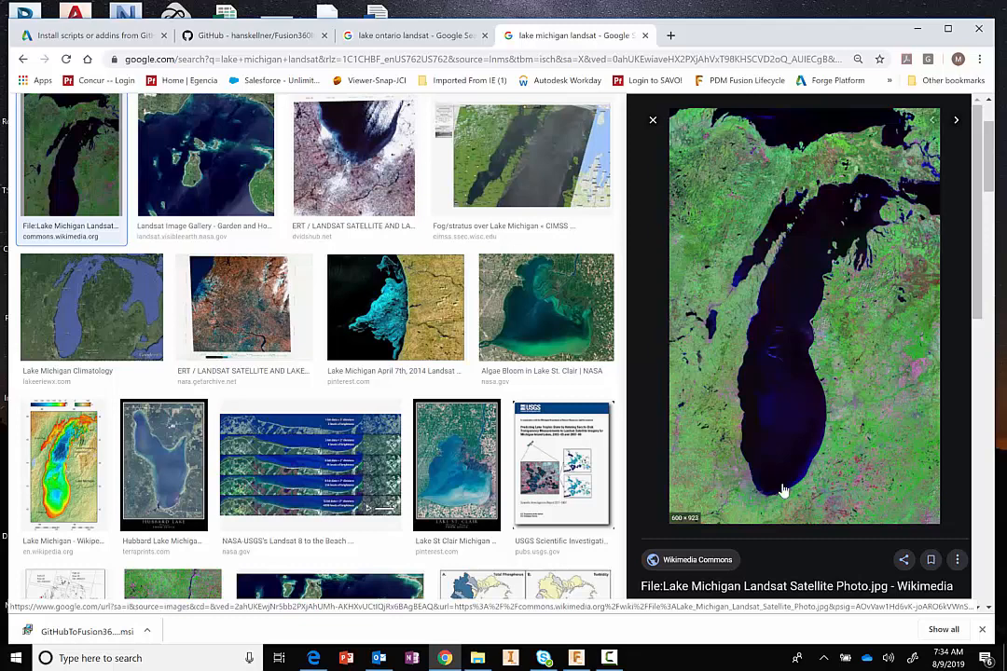
Switch to Fusion 360 and open the Image 2 Surface add-in
{"action": "left_click", "coordinate": [576, 658]}
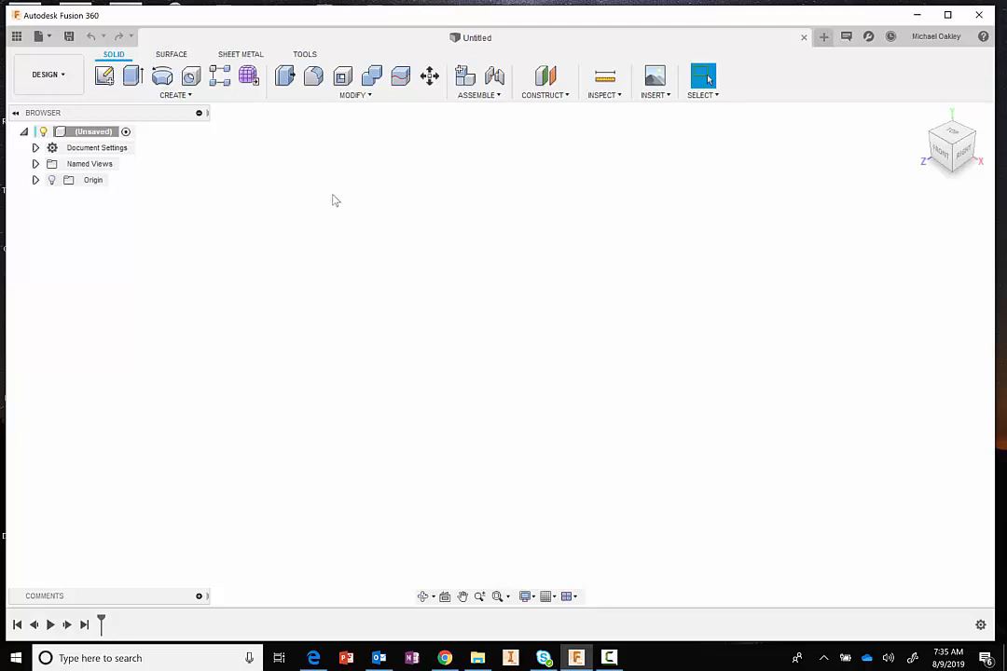
{"action": "left_click", "coordinate": [305, 55]}
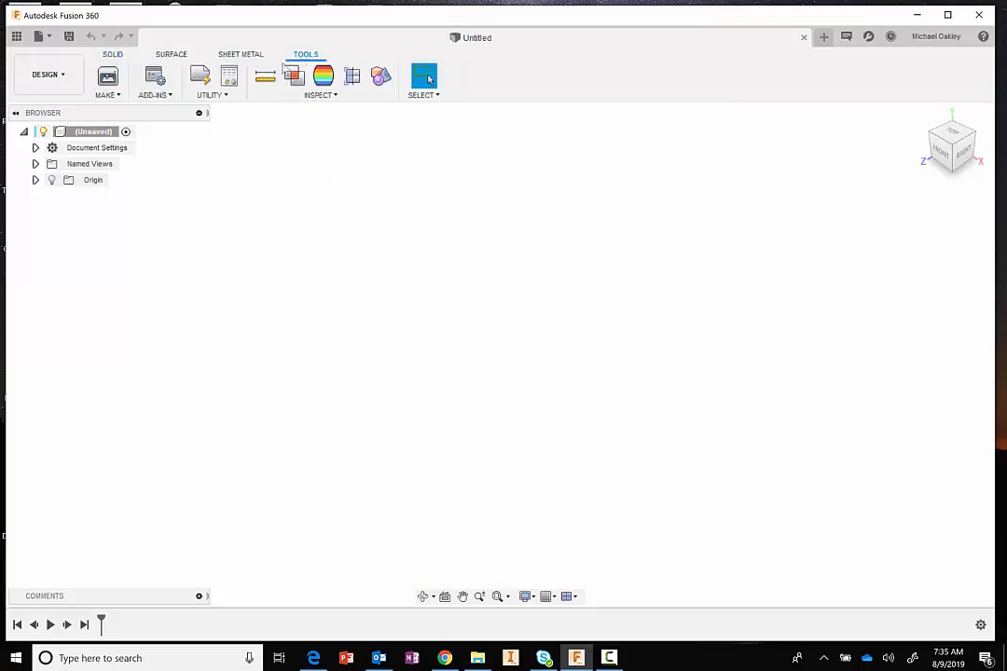
{"action": "left_click", "coordinate": [160, 95]}
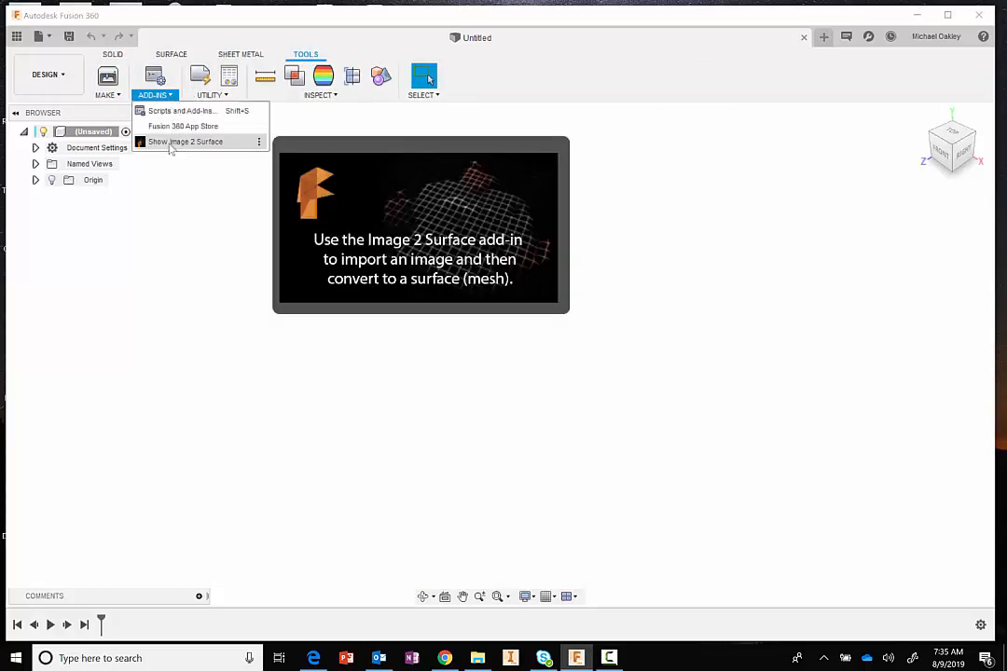
{"action": "left_click", "coordinate": [171, 145]}
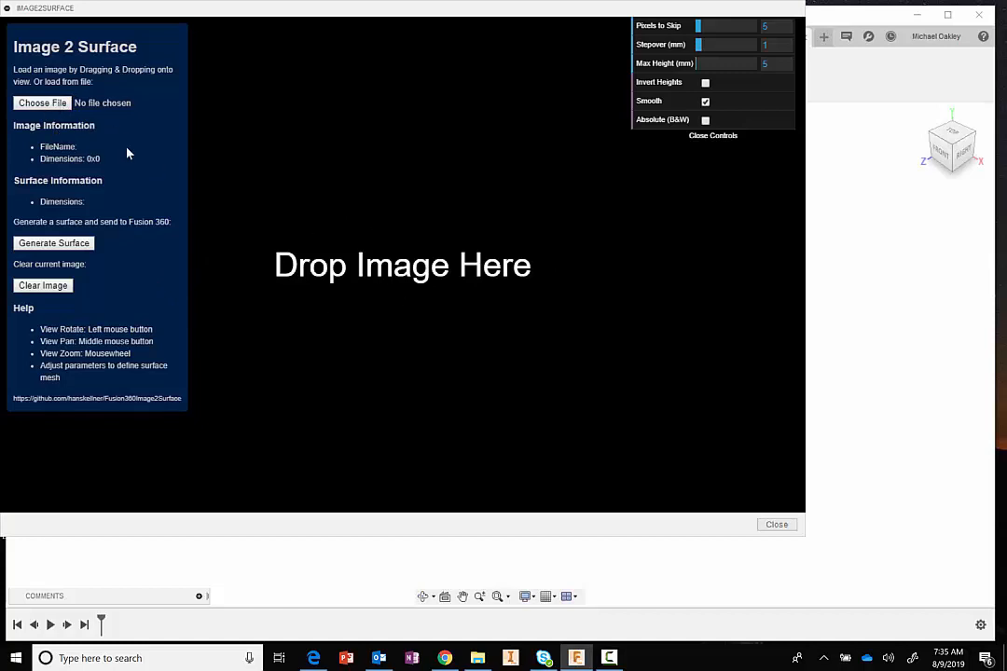
Load the image lake ontario4.jpg from the Downloads folder into Image 2 Surface
{"action": "left_click", "coordinate": [65, 105]}
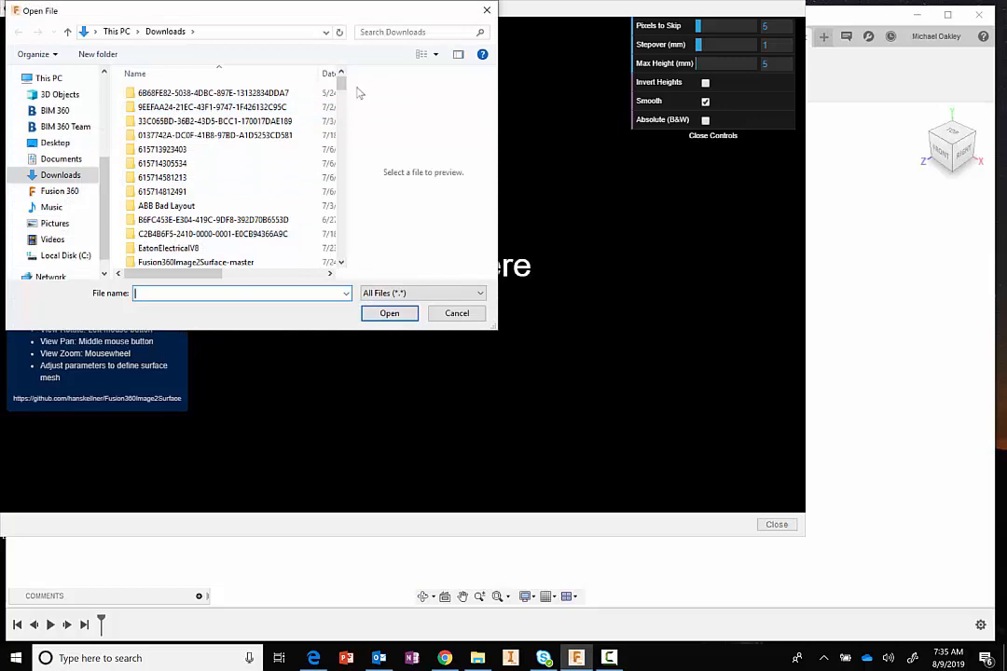
{"action": "left_click_drag", "start_coordinate": [343, 84], "coordinate": [331, 192]}
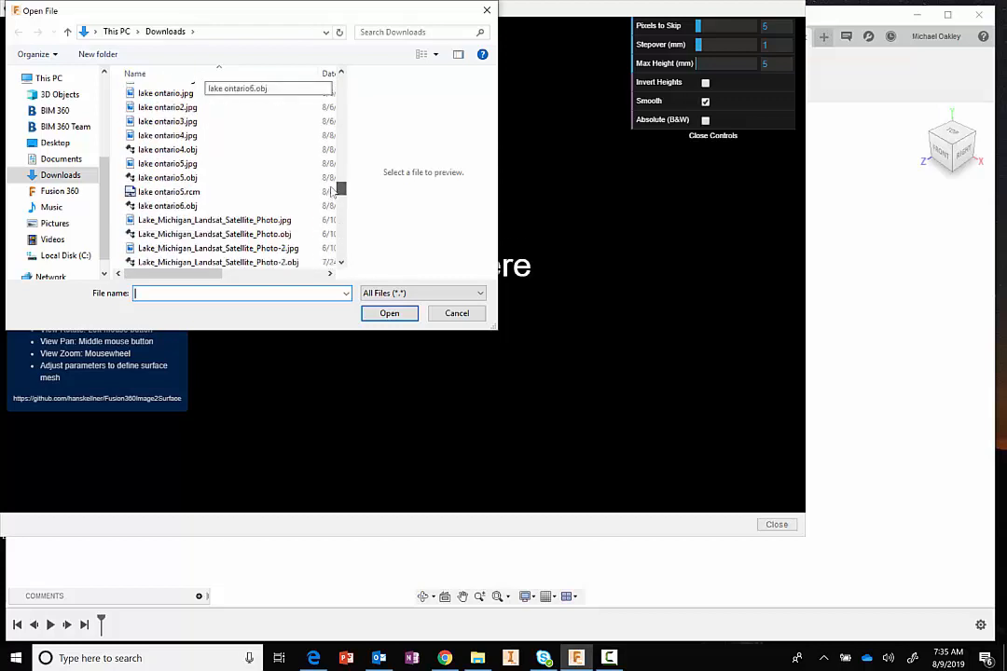
{"action": "left_click", "coordinate": [176, 136]}
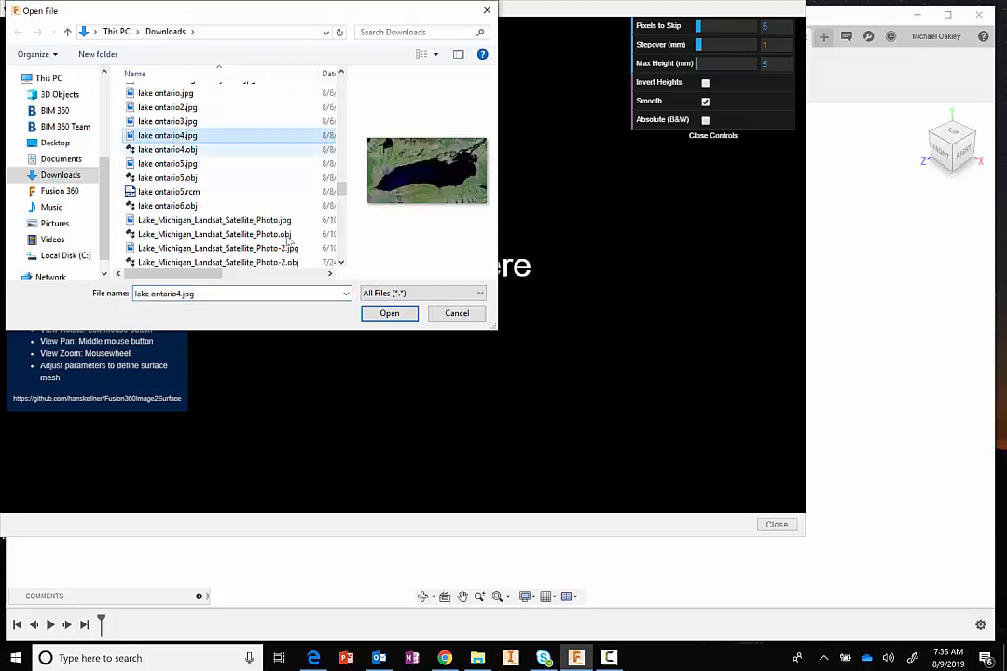
{"action": "left_click", "coordinate": [387, 314]}
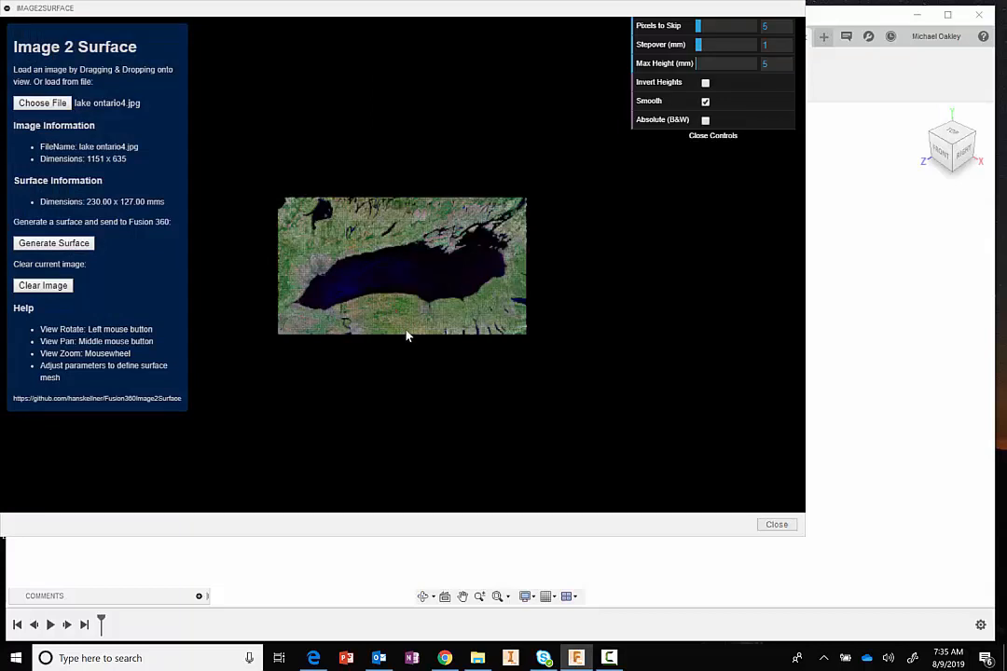
Examine the relief of the Lake Ontario mesh preview from a tilted angle and up close
{"action": "scroll", "coordinate": [411, 322], "scroll_direction": "up", "scroll_amount": 2}
{"action": "middle_click_drag", "start_coordinate": [479, 253], "coordinate": [587, 314]}
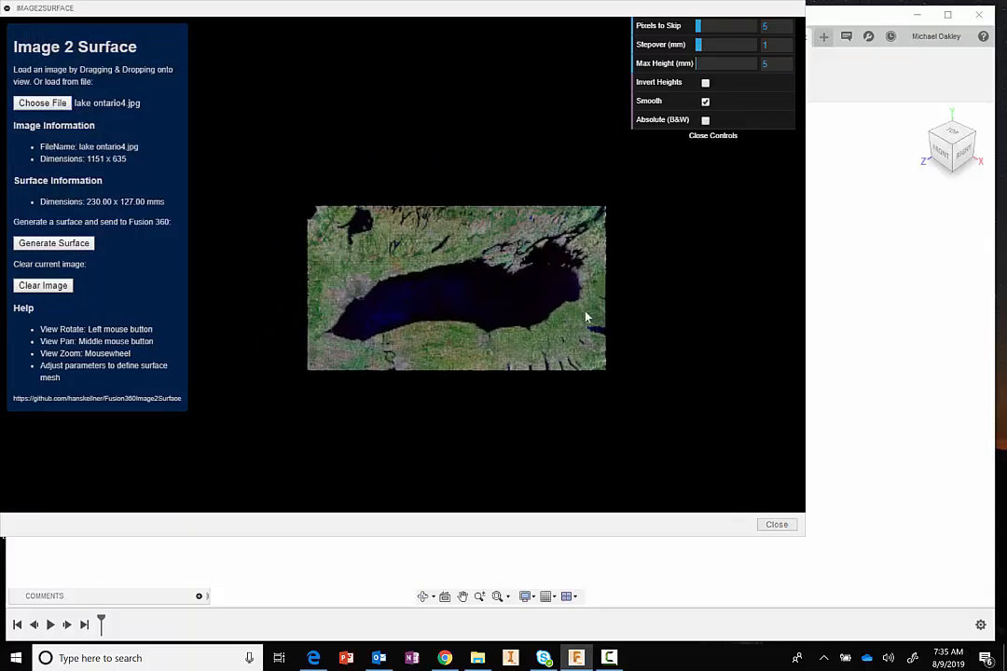
{"action": "left_click_drag", "start_coordinate": [526, 263], "coordinate": [344, 72]}
{"action": "left_click_drag", "start_coordinate": [470, 233], "coordinate": [382, 130]}
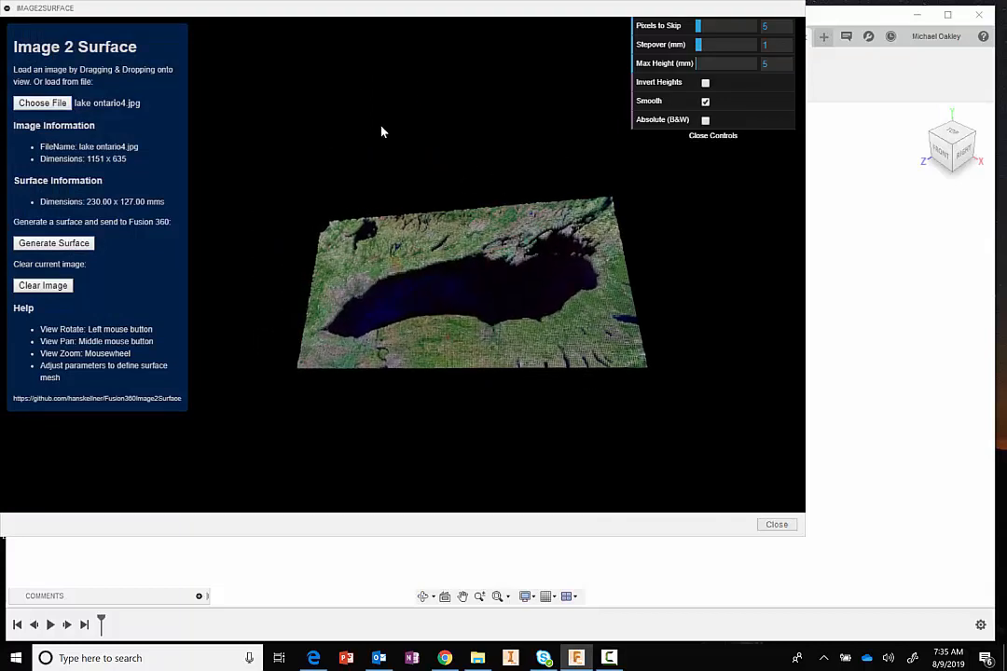
{"action": "scroll", "coordinate": [469, 285], "scroll_direction": "up", "scroll_amount": 4}
{"action": "scroll", "coordinate": [472, 286], "scroll_direction": "up", "scroll_amount": 3}
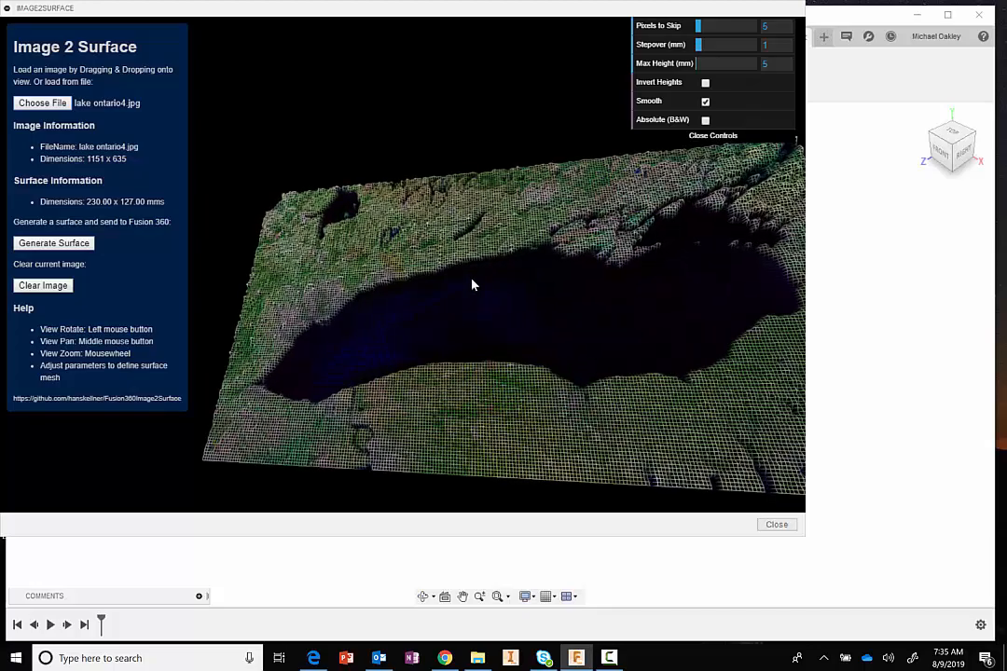
{"action": "left_click_drag", "start_coordinate": [494, 300], "coordinate": [522, 320]}
{"action": "scroll", "coordinate": [558, 363], "scroll_direction": "down", "scroll_amount": 5}
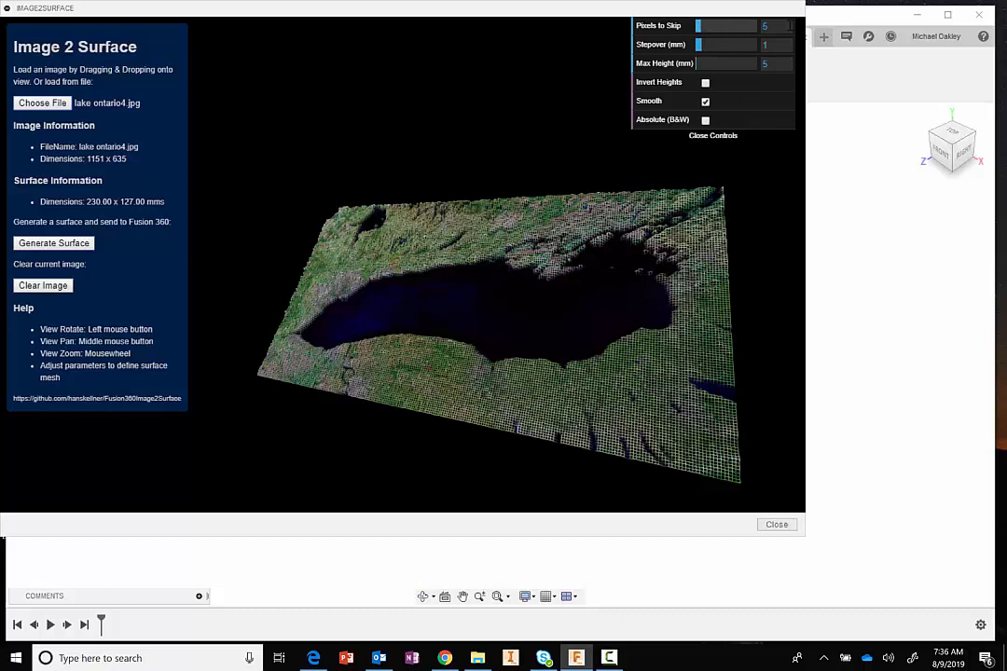
Try a Pixels to Skip value of 1 for the mesh and set it back to 5
{"action": "left_click_drag", "start_coordinate": [783, 26], "coordinate": [729, 29]}
{"action": "type", "text": "1"}
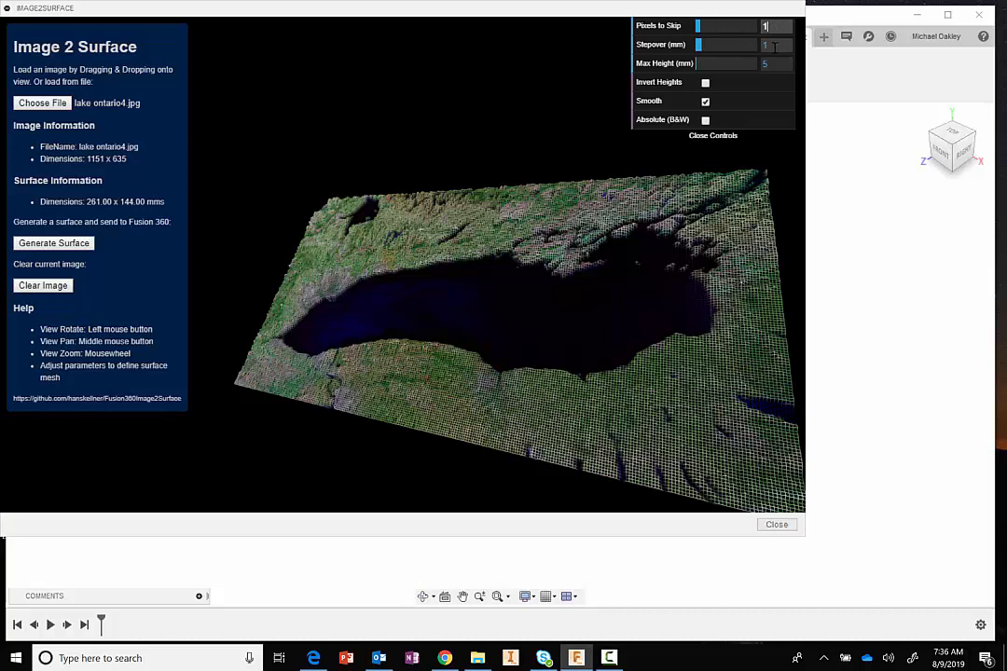
{"action": "key", "text": "Return"}
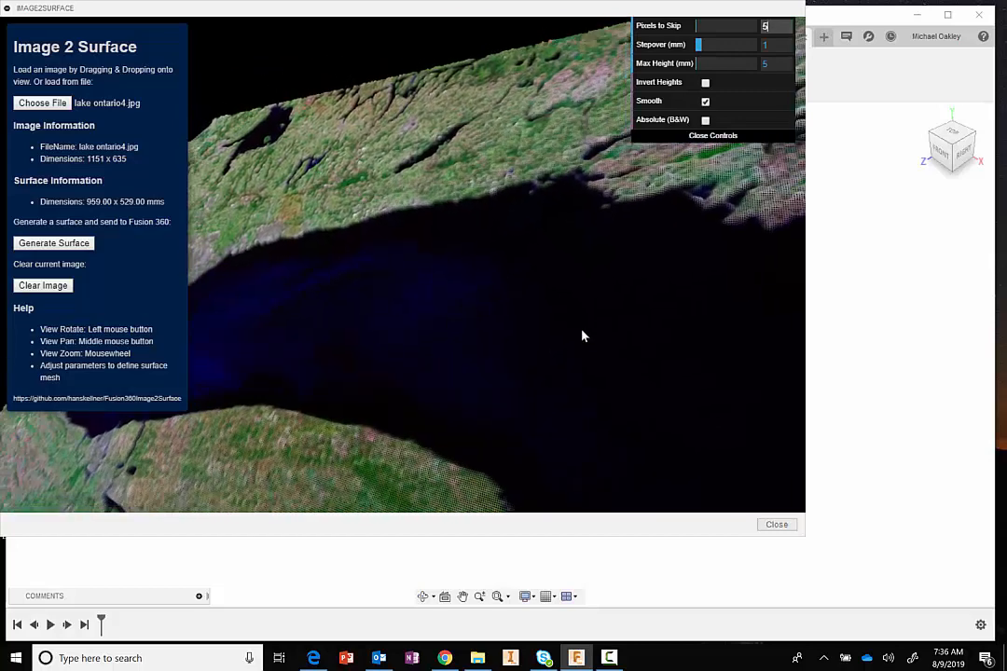
Set the mesh's Max Height to 10 mm
{"action": "left_click", "coordinate": [778, 64]}
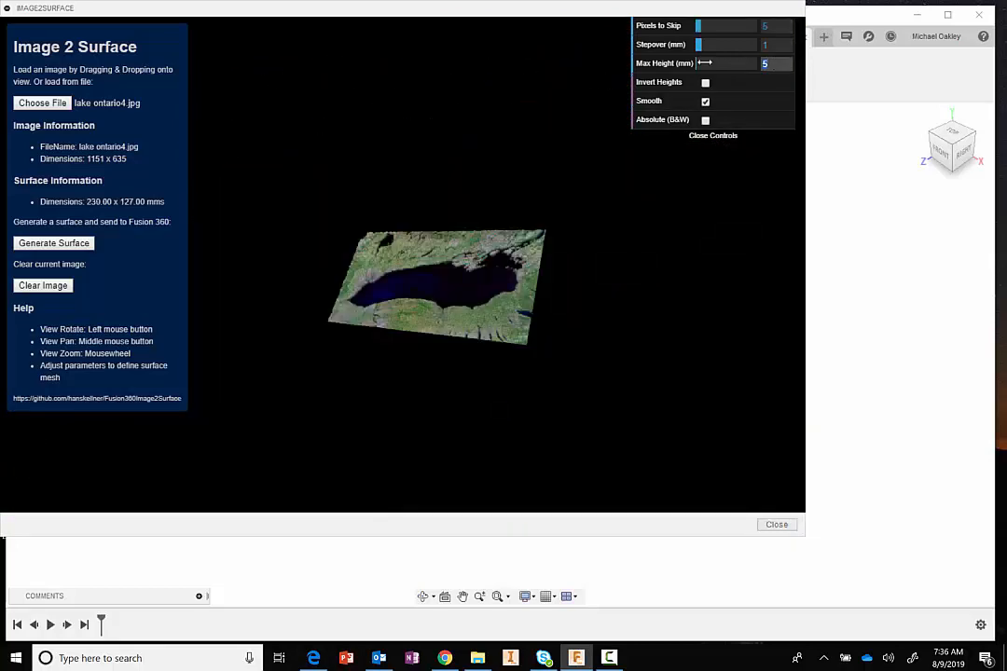
{"action": "type", "text": "10"}
{"action": "key", "text": "shift+Tab"}
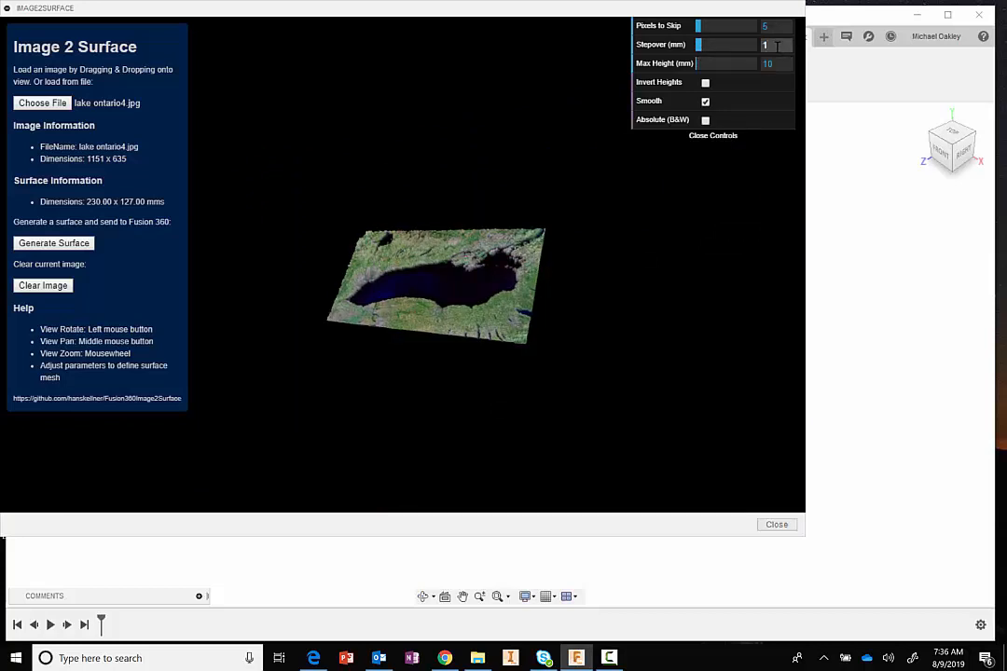
Set the mesh's Max Height to 50 mm and examine the exaggerated relief at an angle
{"action": "key", "text": "Tab"}
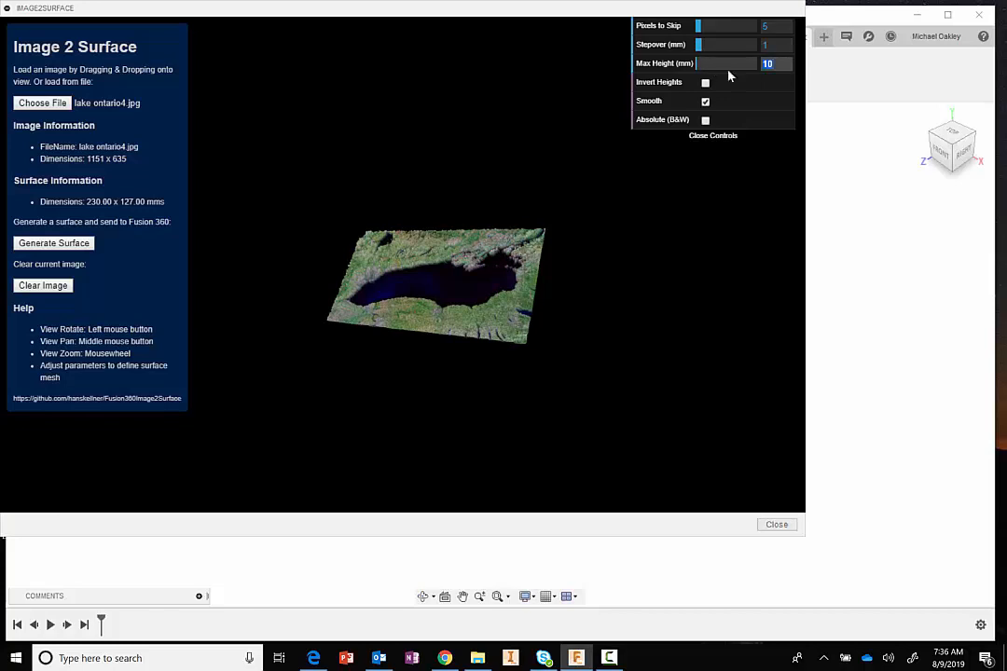
{"action": "type", "text": "5"}
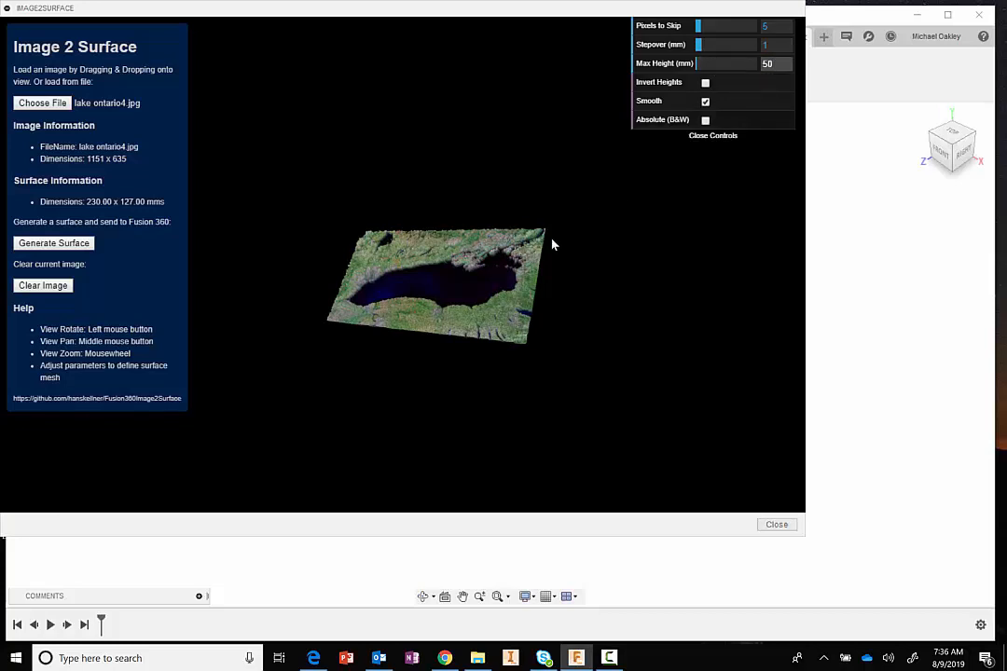
{"action": "scroll", "coordinate": [432, 290], "scroll_direction": "up", "scroll_amount": 5}
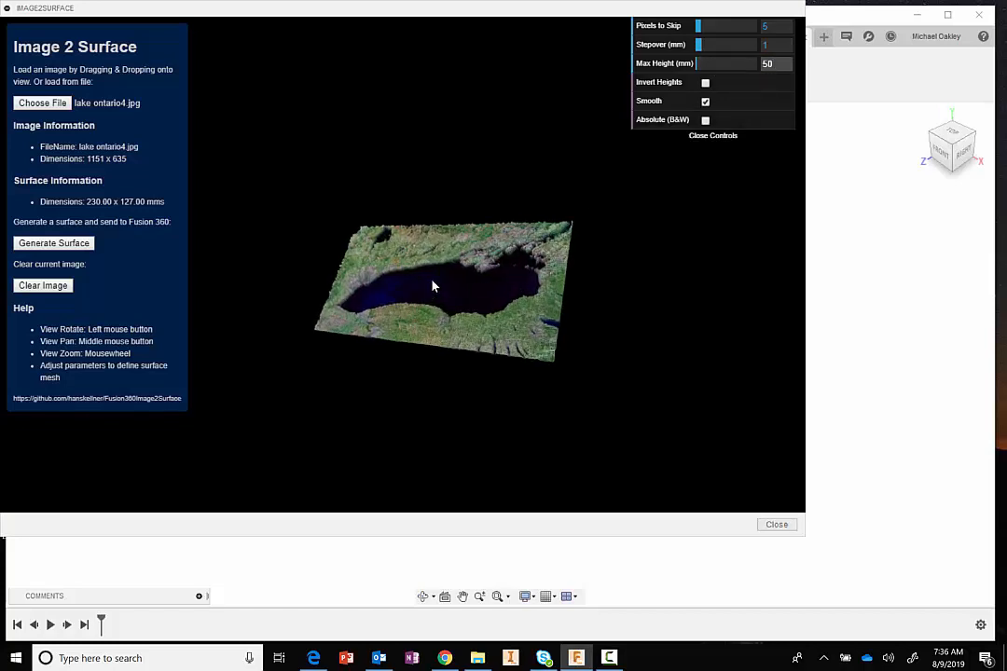
{"action": "left_click", "coordinate": [774, 45]}
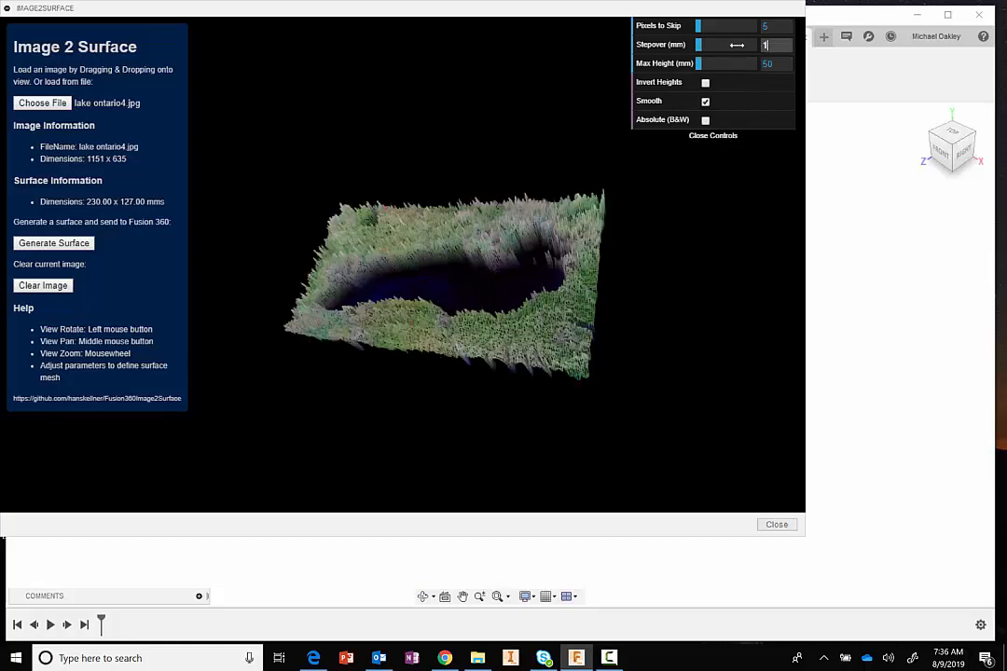
{"action": "left_click_drag", "start_coordinate": [593, 259], "coordinate": [568, 177]}
{"action": "left_click_drag", "start_coordinate": [488, 333], "coordinate": [387, 253]}
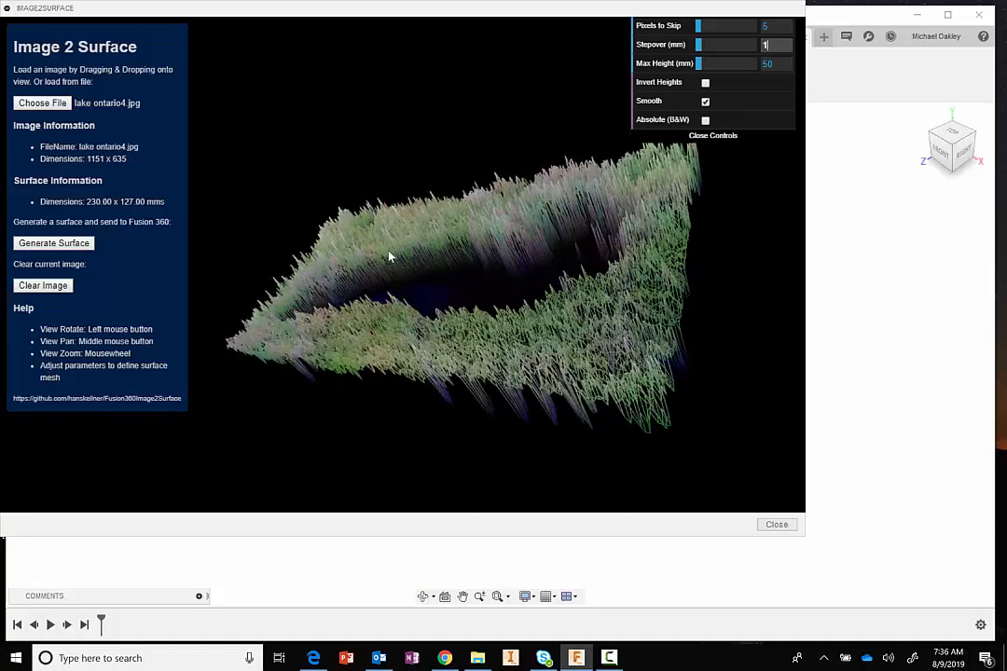
Set the mesh's Max Height to 5 mm, and switch Smooth off and on again
{"action": "left_click_drag", "start_coordinate": [774, 67], "coordinate": [720, 67]}
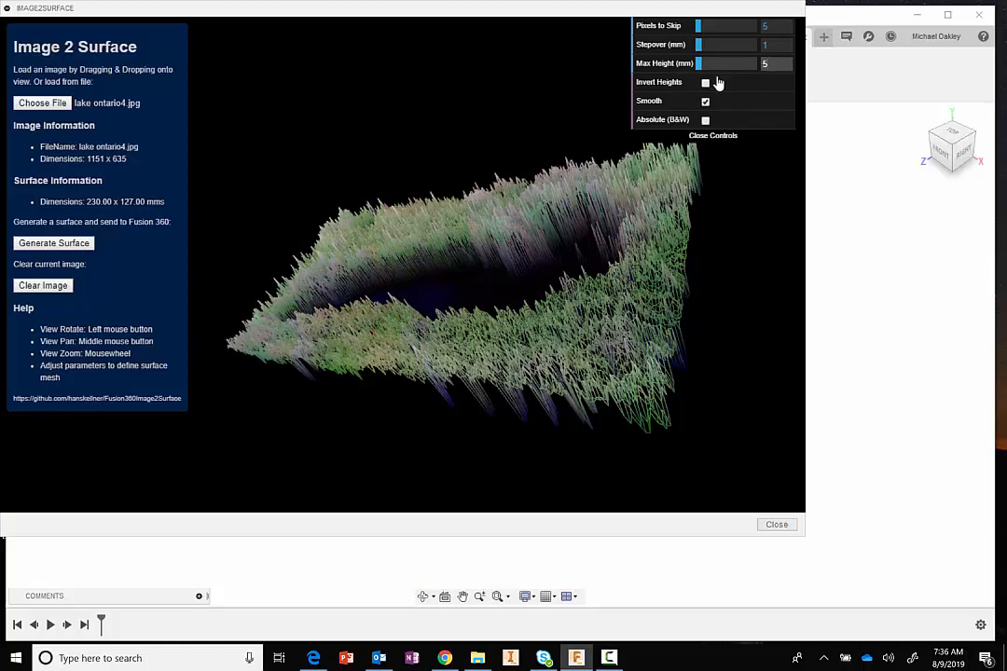
{"action": "left_click", "coordinate": [779, 46]}
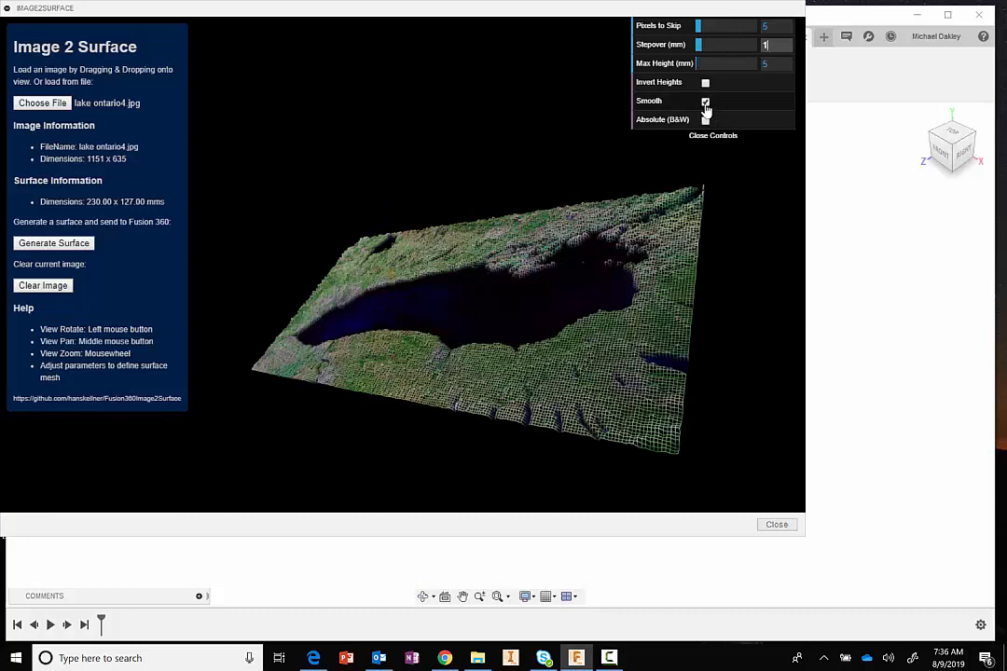
{"action": "left_click", "coordinate": [706, 103]}
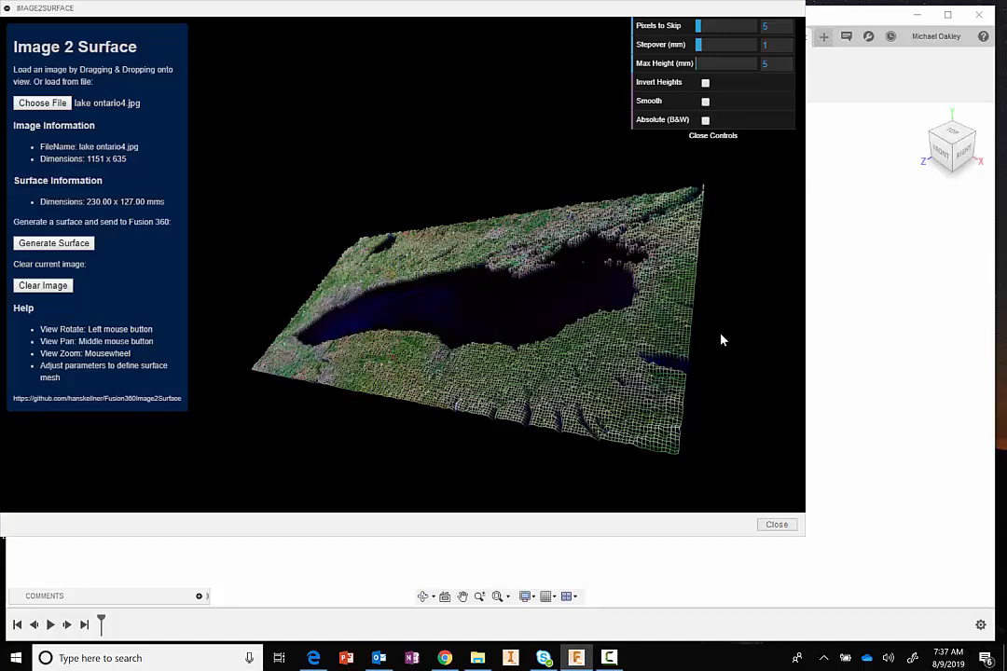
{"action": "left_click", "coordinate": [706, 102]}
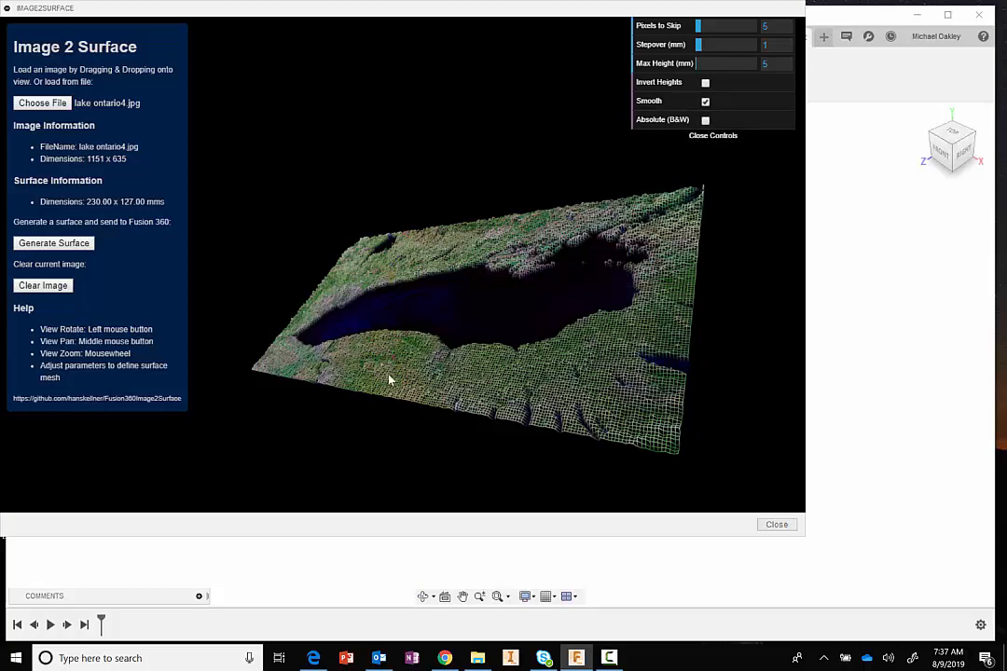
Check the Lake Ontario mesh preview and generate the surface in the Fusion 360 design
{"action": "scroll", "coordinate": [434, 435], "scroll_direction": "up", "scroll_amount": 3}
{"action": "middle_click_drag", "start_coordinate": [477, 309], "coordinate": [421, 236]}
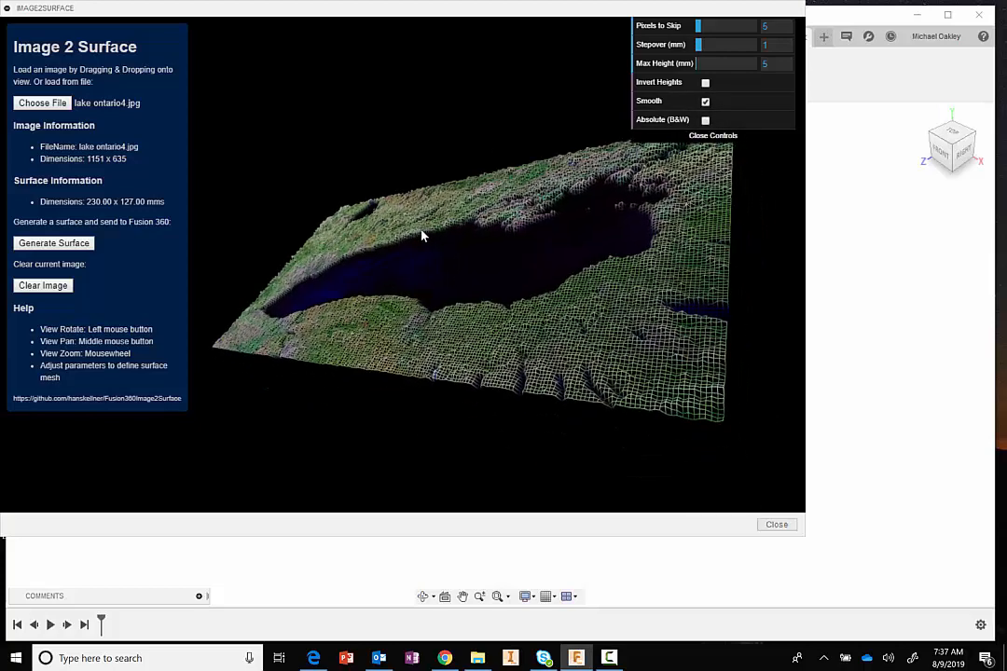
{"action": "left_click_drag", "start_coordinate": [421, 236], "coordinate": [413, 274]}
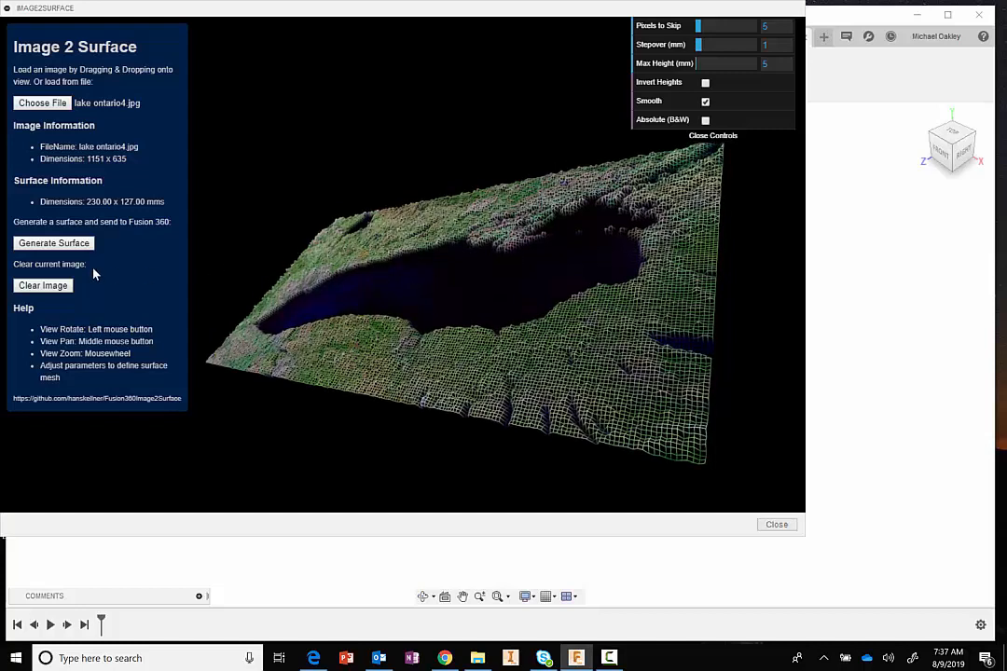
{"action": "left_click", "coordinate": [34, 245]}
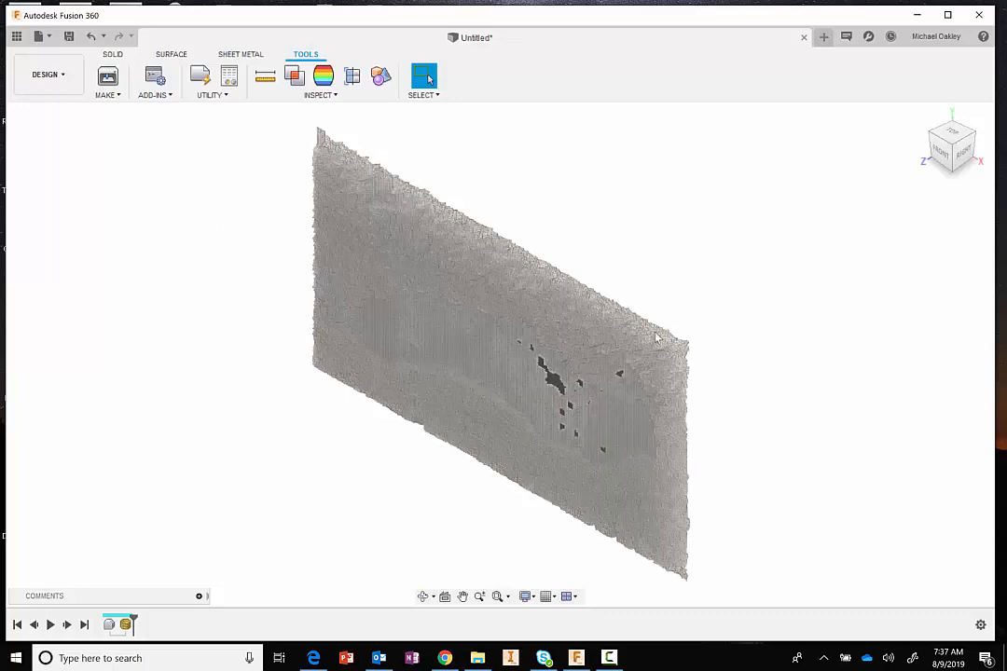
Examine the generated Lake Ontario mesh from several angles and identify its body in the Bodies folder
{"action": "middle_click_drag", "start_coordinate": [658, 337], "coordinate": [627, 236], "text": "shift"}
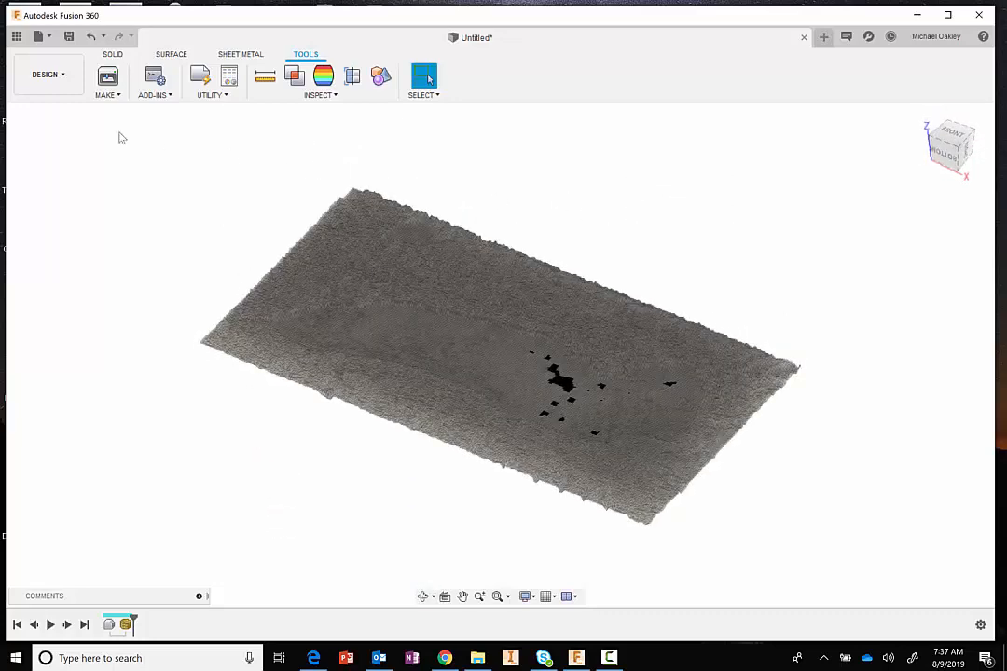
{"action": "middle_click_drag", "start_coordinate": [204, 201], "coordinate": [245, 193]}
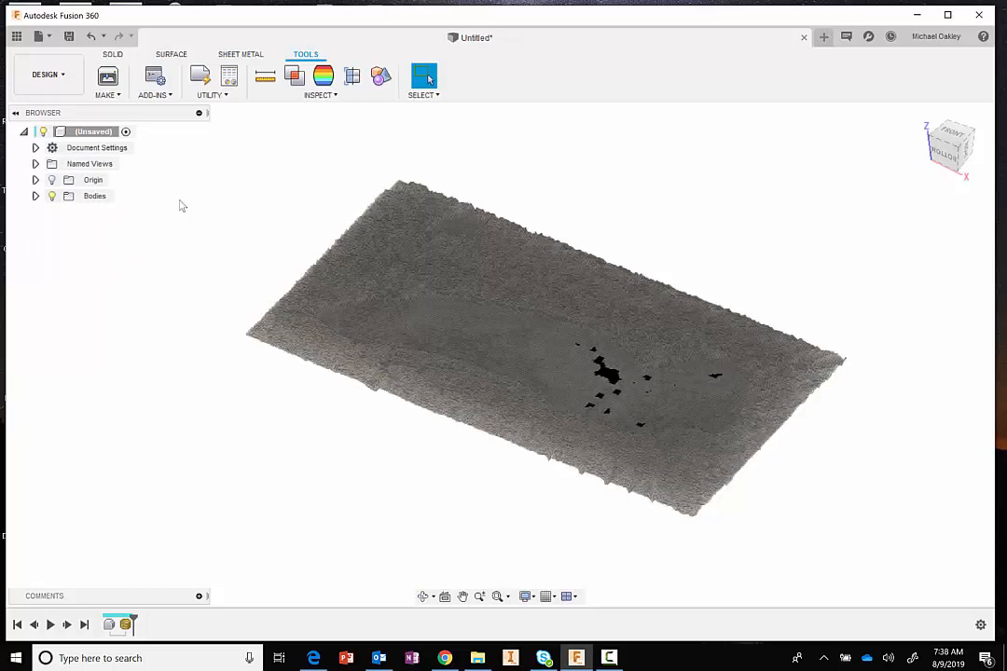
{"action": "left_click", "coordinate": [36, 196]}
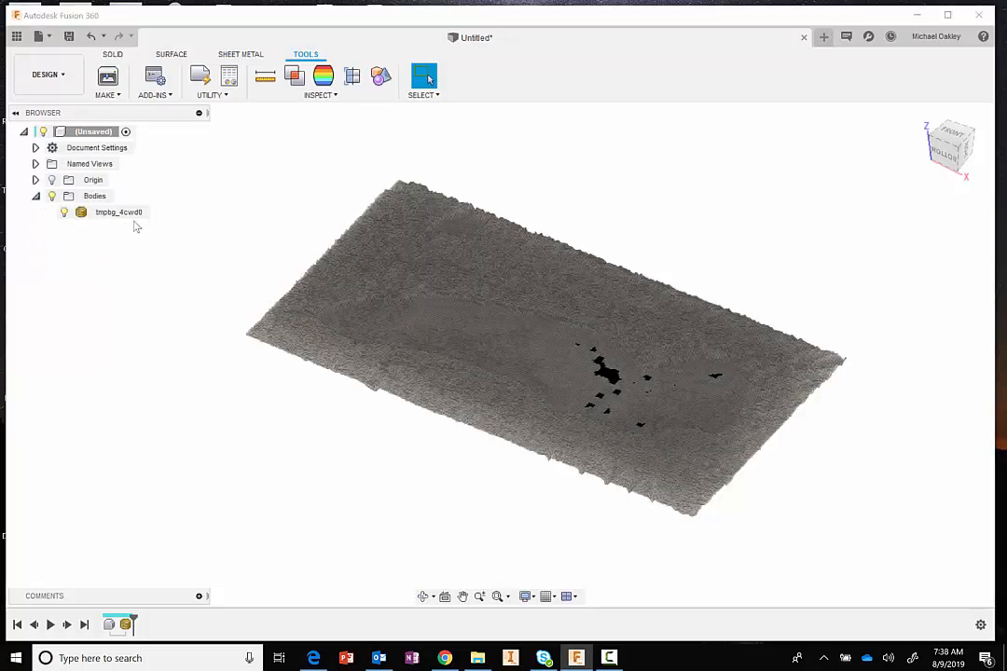
{"action": "left_click", "coordinate": [119, 212]}
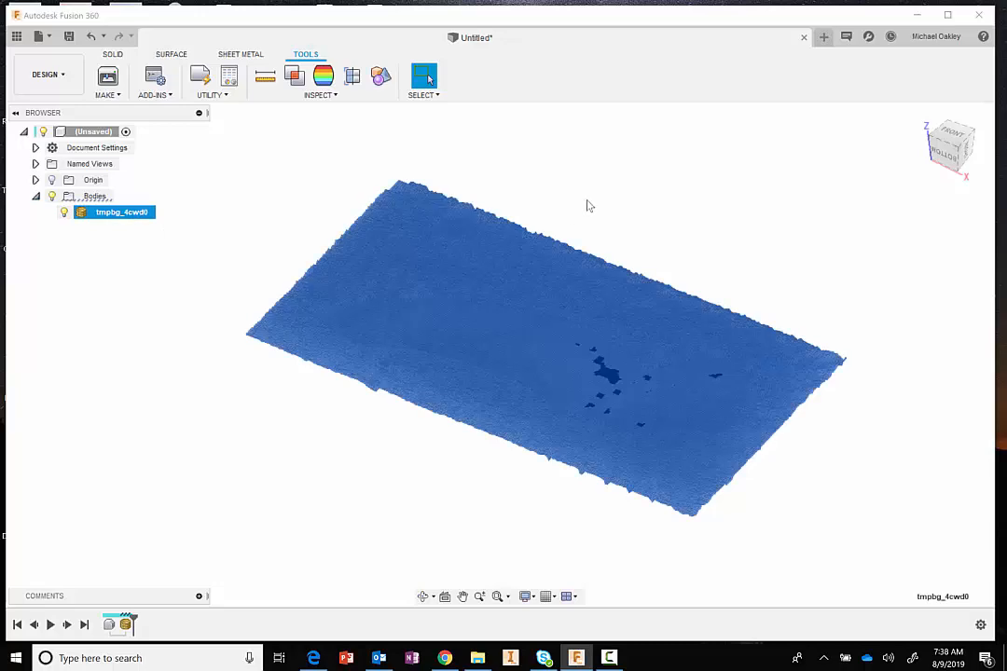
{"action": "middle_click_drag", "start_coordinate": [587, 206], "coordinate": [579, 182], "text": "shift"}
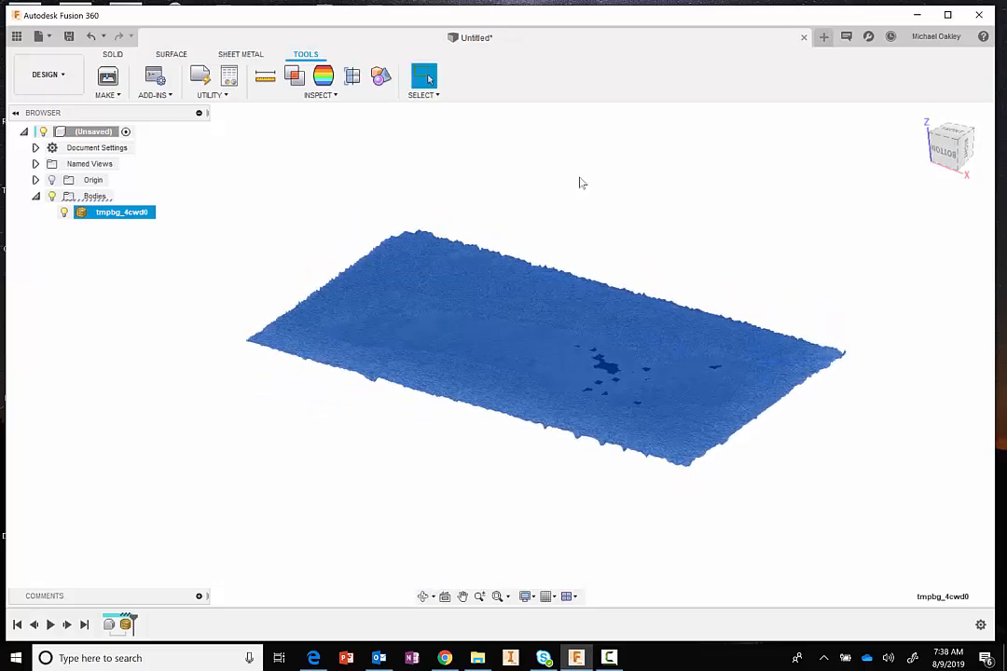
{"action": "left_click", "coordinate": [560, 180]}
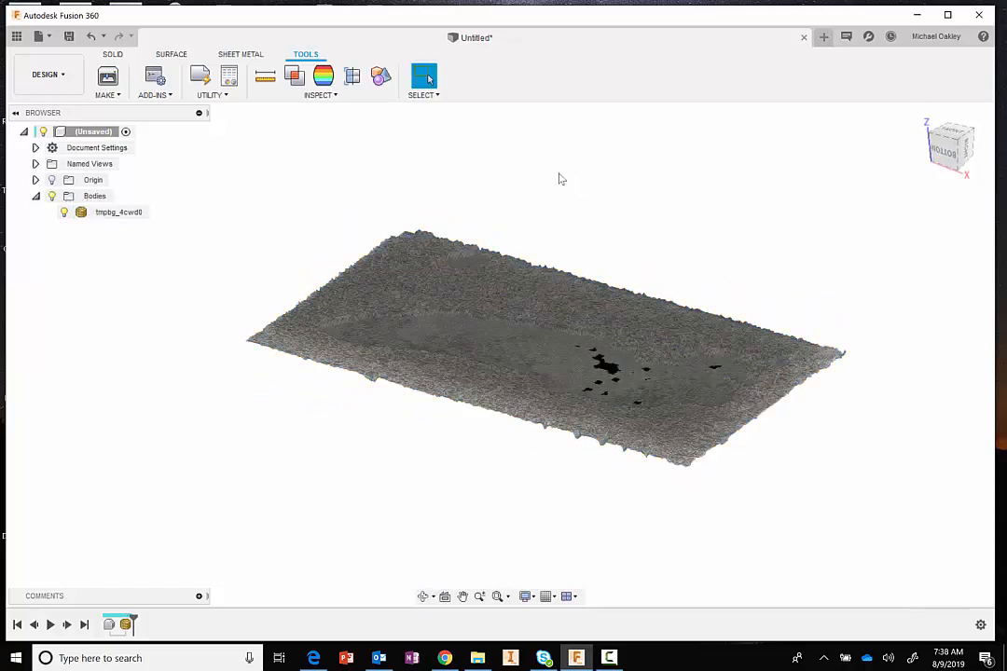
{"action": "left_click", "coordinate": [445, 231]}
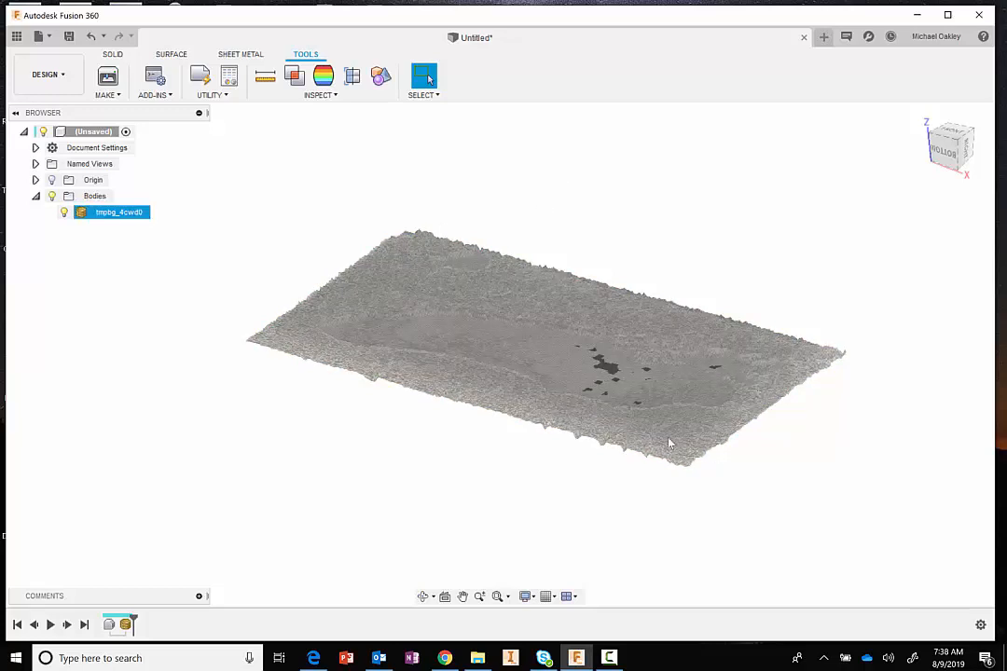
{"action": "left_click", "coordinate": [591, 160]}
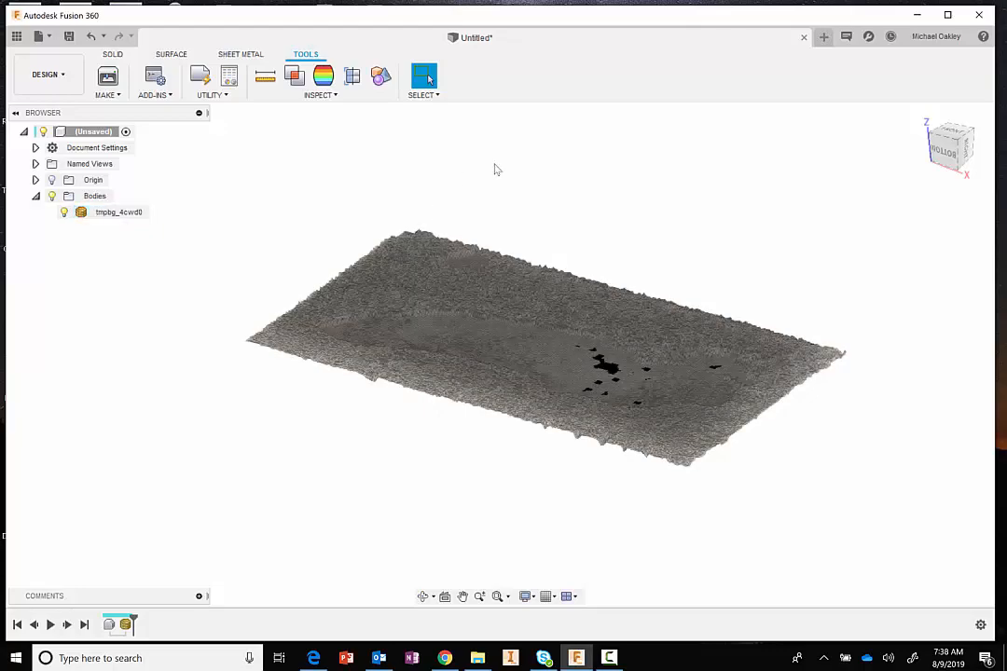
{"action": "mouse_move", "coordinate": [536, 182]}
{"action": "middle_mouse_down", "text": "shift"}
{"action": "mouse_move", "coordinate": [541, 244]}
{"action": "mouse_move", "coordinate": [545, 156]}
{"action": "mouse_move", "coordinate": [545, 192]}
{"action": "middle_mouse_up", "text": "shift"}
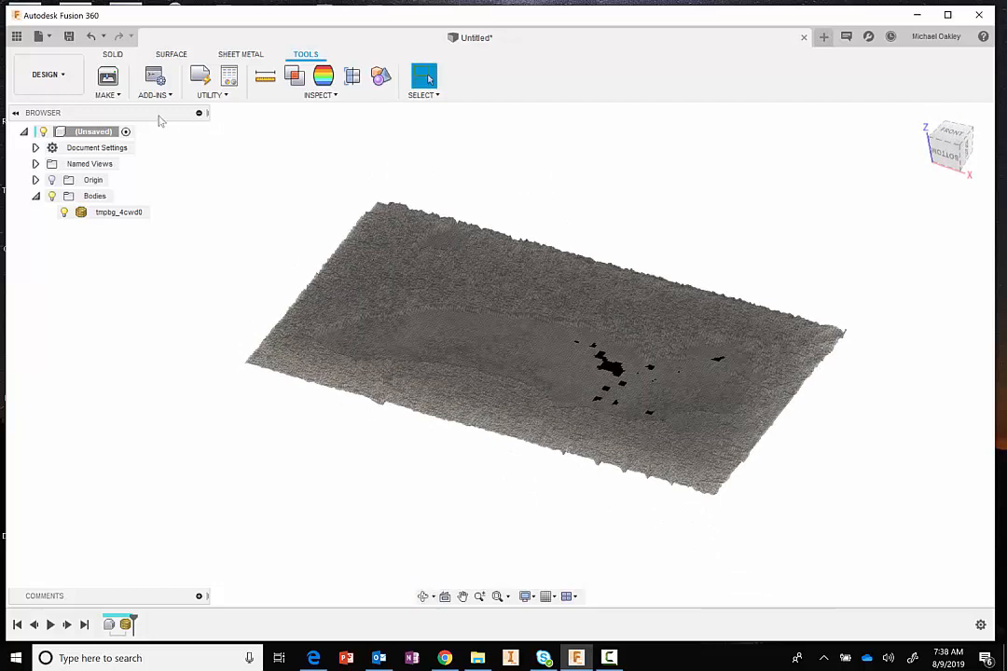
Start a sketch on the front origin plane beneath the mesh
{"action": "left_click", "coordinate": [64, 80]}
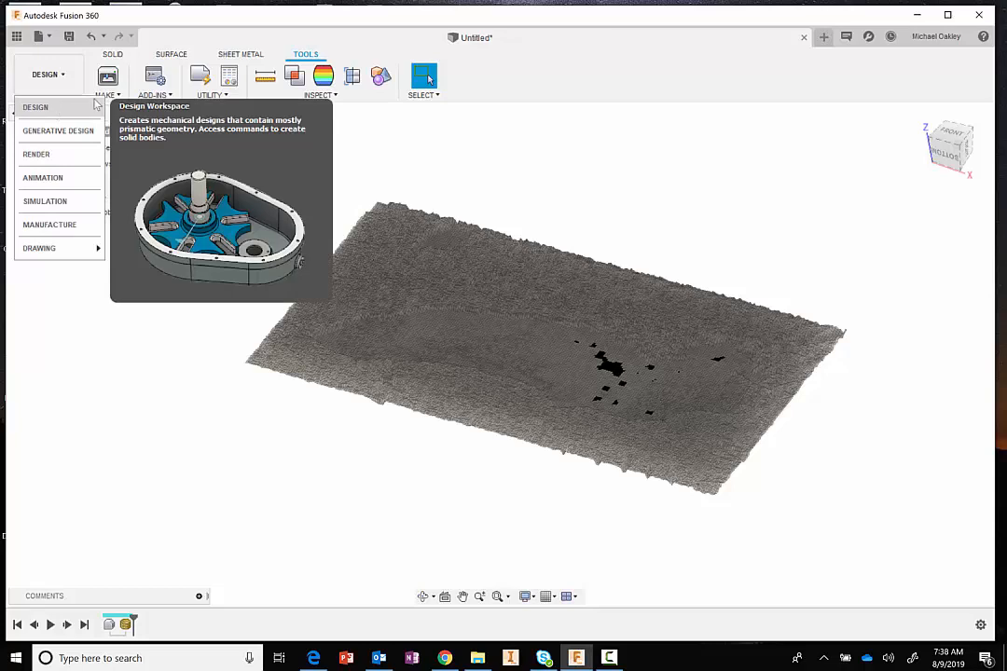
{"action": "left_click", "coordinate": [110, 54]}
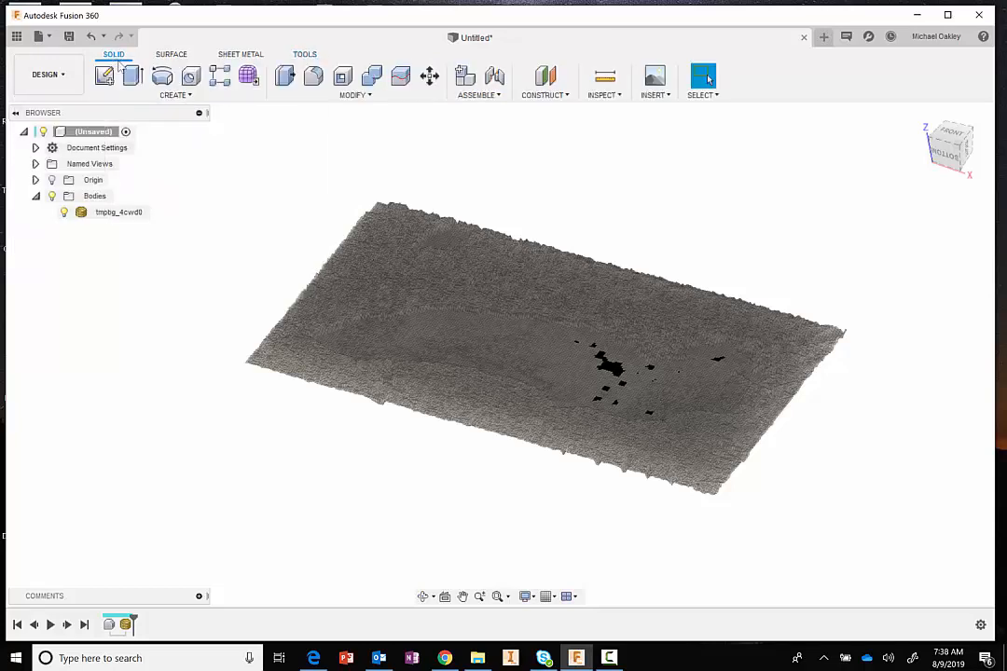
{"action": "left_click", "coordinate": [105, 77]}
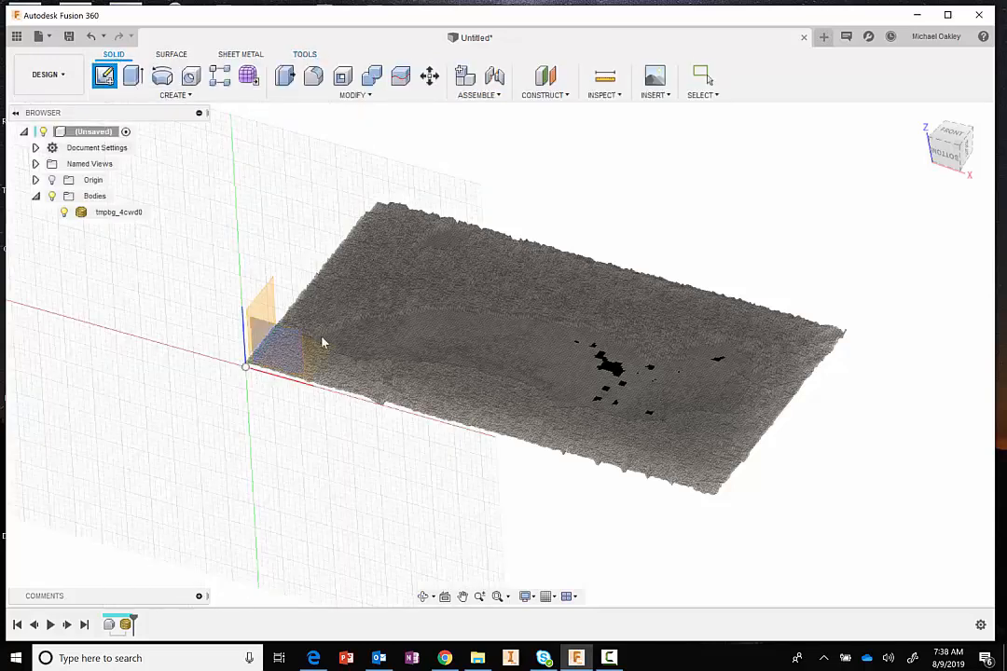
{"action": "left_click", "coordinate": [324, 365]}
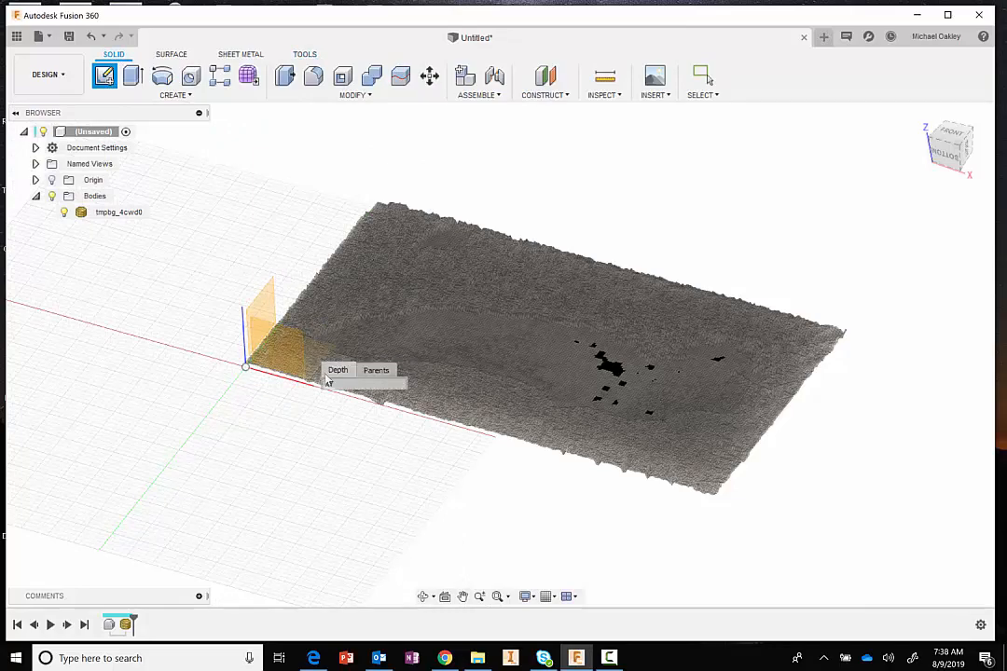
{"action": "left_click", "coordinate": [329, 384]}
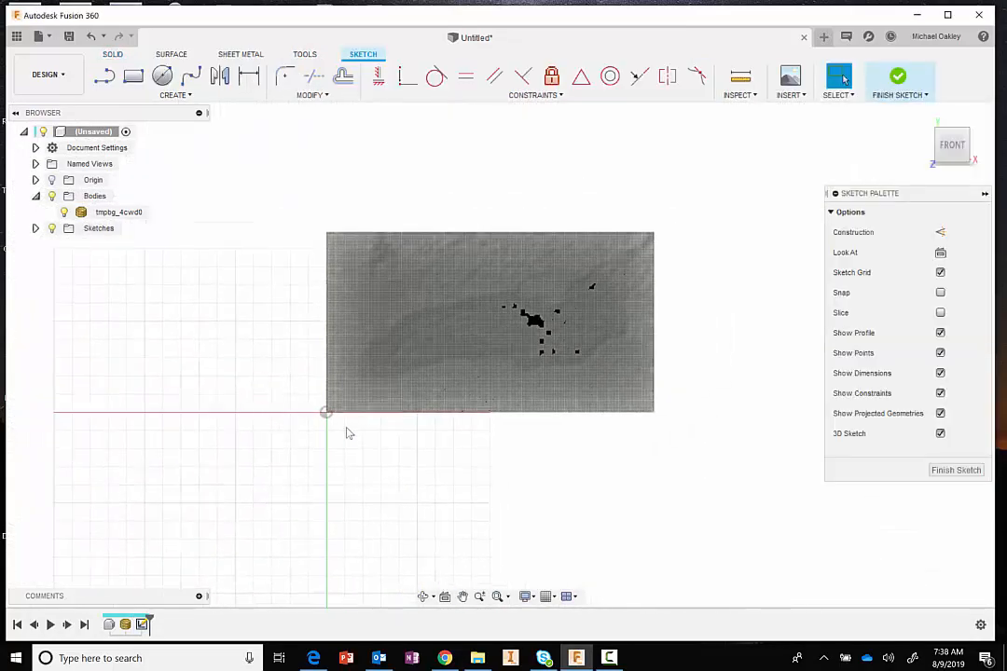
Measure the mesh's length along its lower edge, from the origin to the opposite corner
{"action": "scroll", "coordinate": [347, 432], "scroll_direction": "up", "scroll_amount": 2}
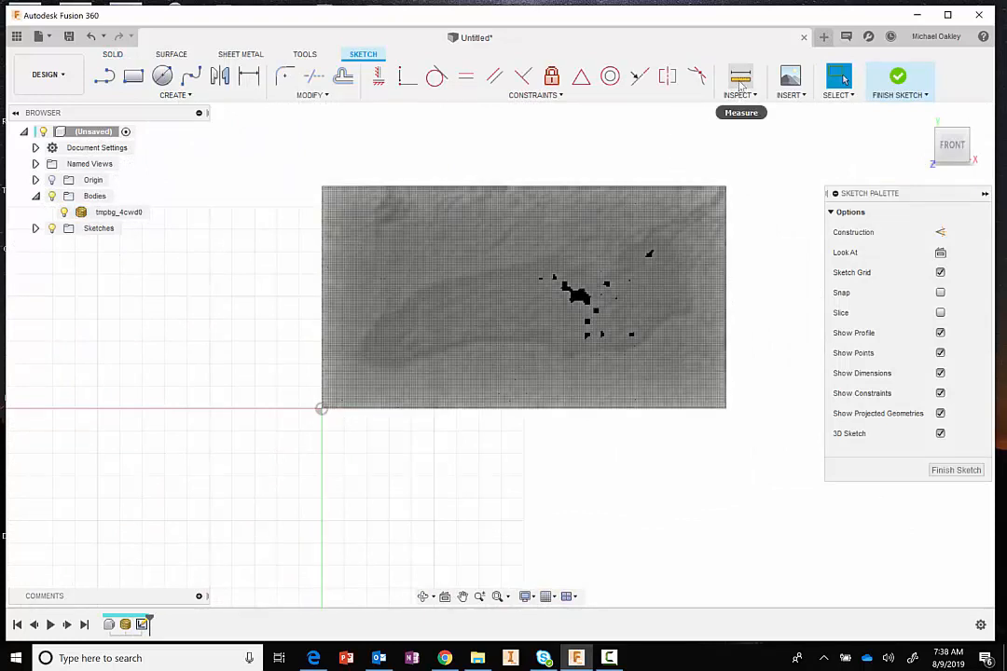
{"action": "left_click", "coordinate": [741, 79]}
{"action": "left_click", "coordinate": [322, 409]}
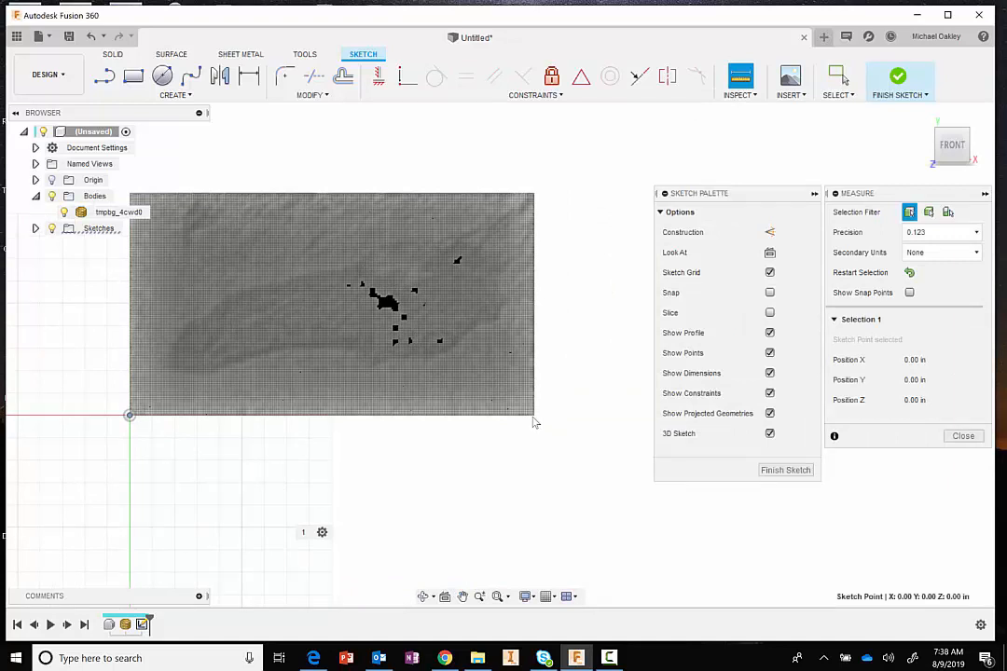
{"action": "left_click", "coordinate": [535, 417]}
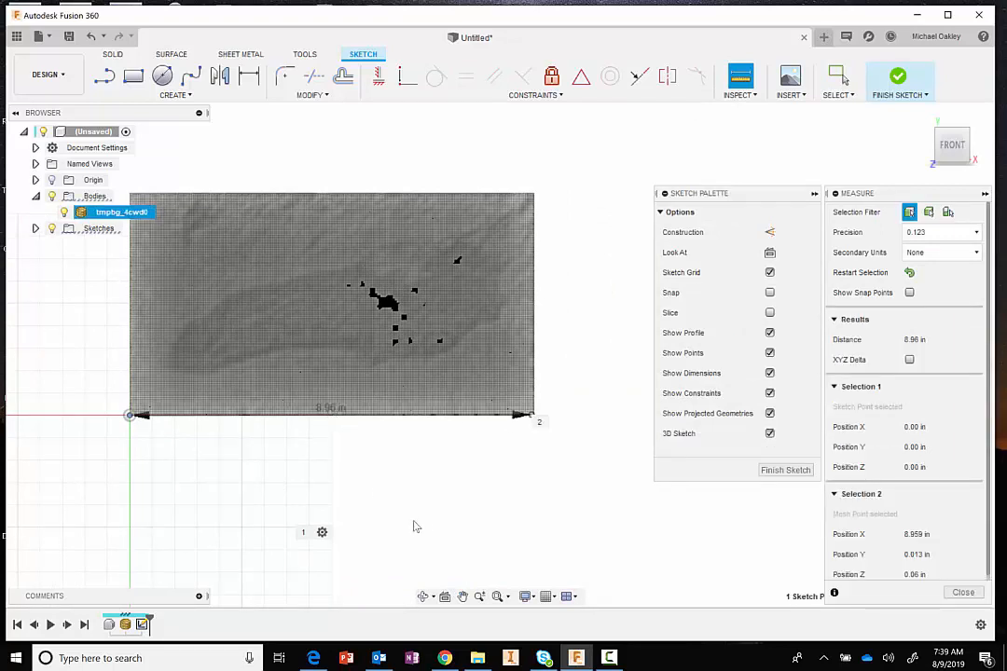
{"action": "scroll", "coordinate": [425, 527], "scroll_direction": "down", "scroll_amount": 2}
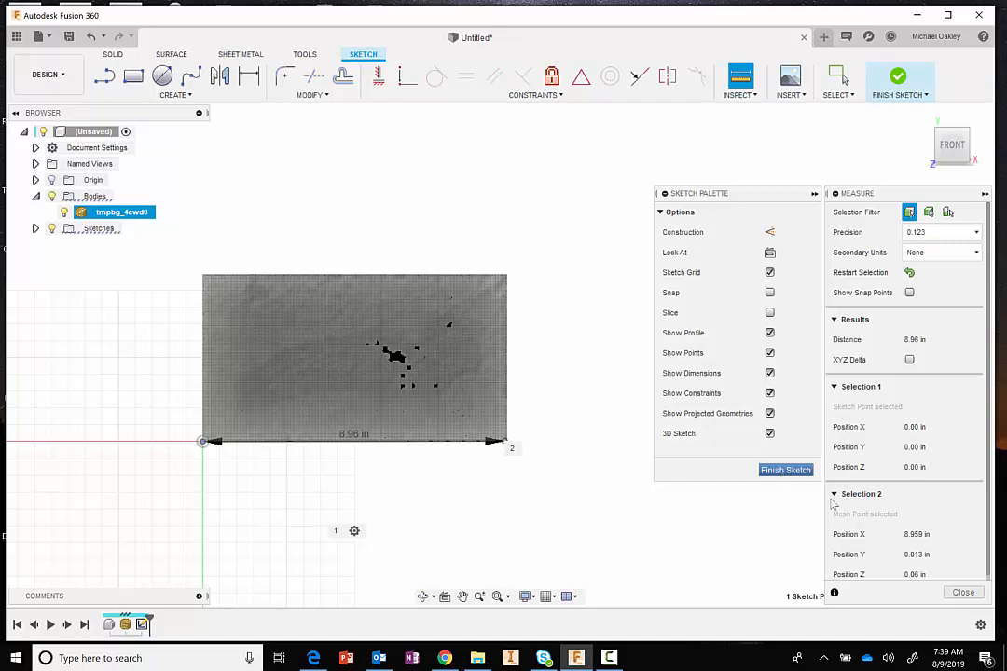
{"action": "left_click", "coordinate": [963, 592]}
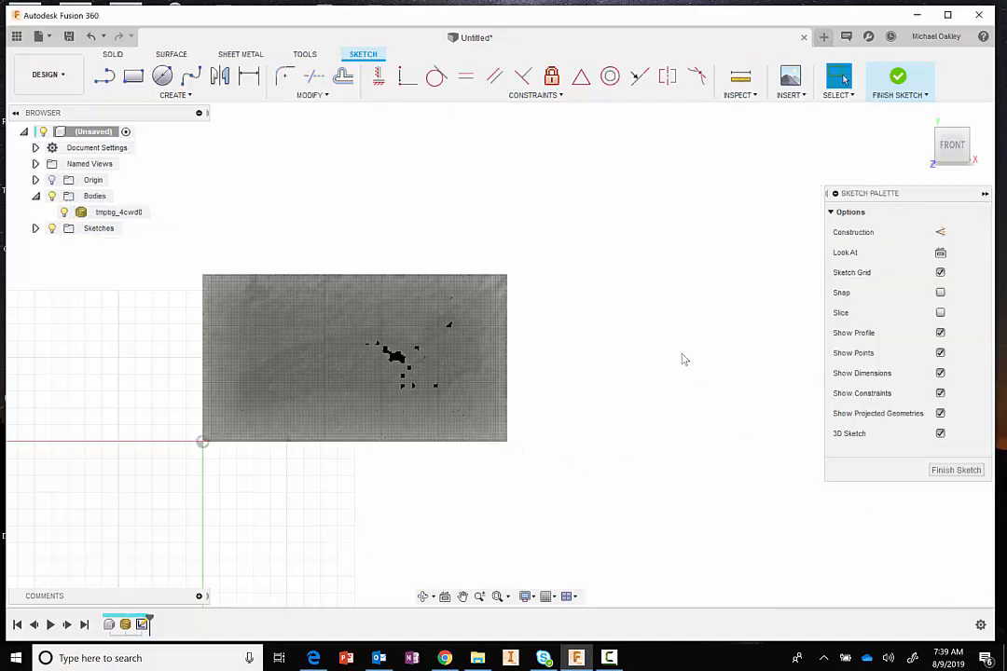
Sketch a rectangle from the origin, 15 in wide and 11.25 in high, around the mesh and finish the sketch
{"action": "scroll", "coordinate": [676, 356], "scroll_direction": "down", "scroll_amount": 1}
{"action": "middle_click_drag", "start_coordinate": [669, 351], "coordinate": [697, 352]}
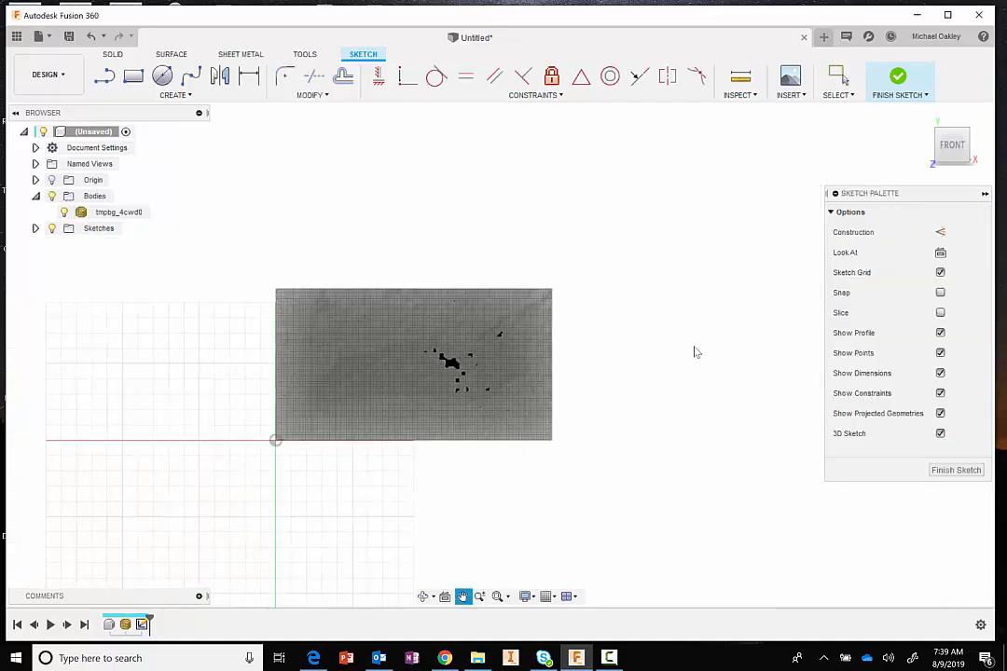
{"action": "left_click", "coordinate": [134, 78]}
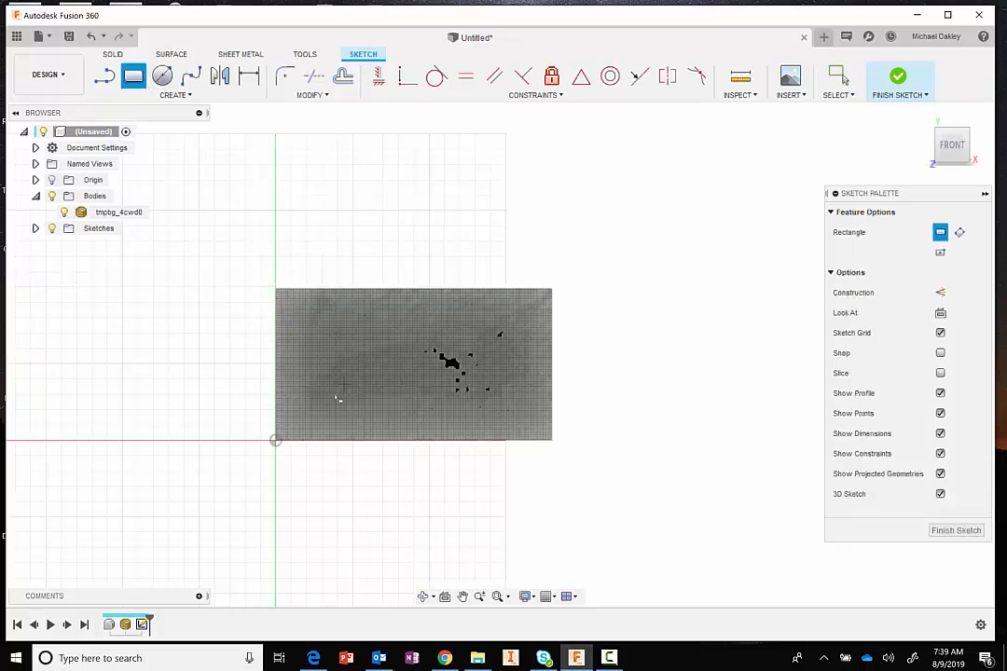
{"action": "left_click", "coordinate": [276, 440]}
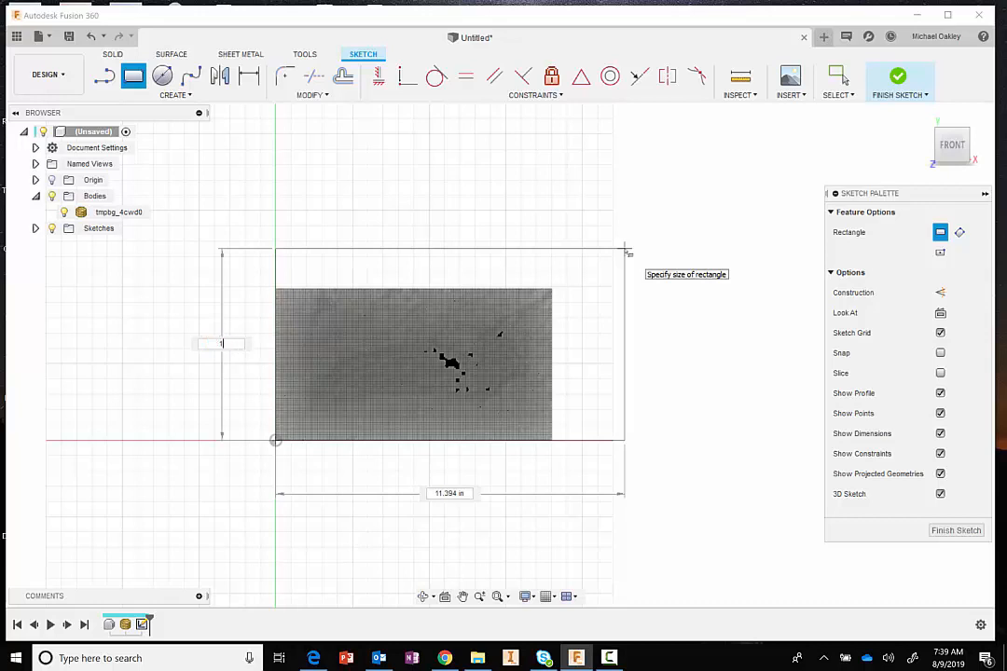
{"action": "type", "text": "11.25"}
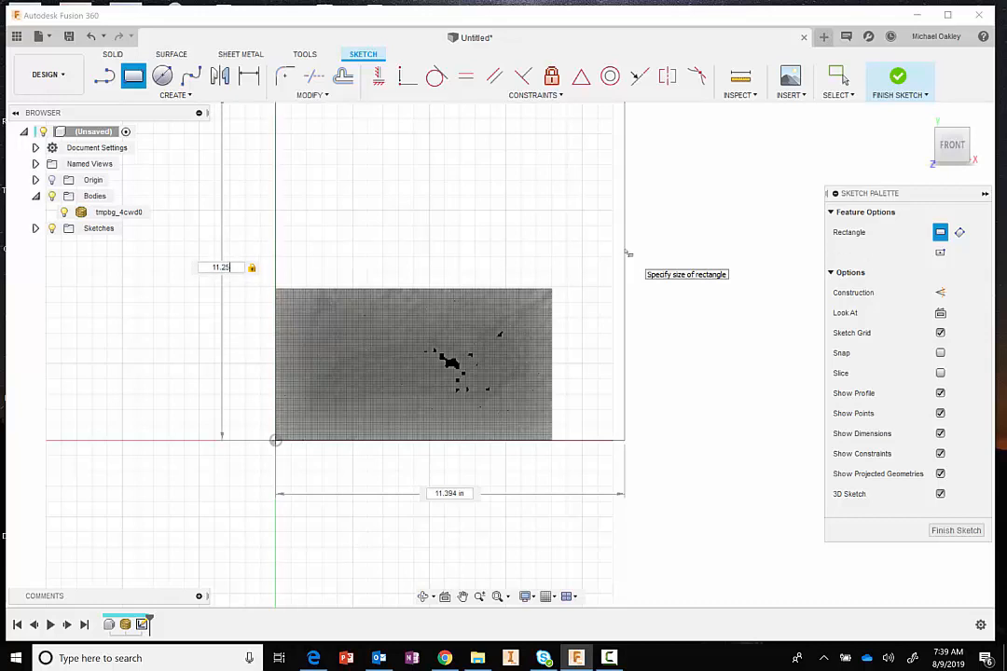
{"action": "key", "text": "Tab"}
{"action": "type", "text": "15"}
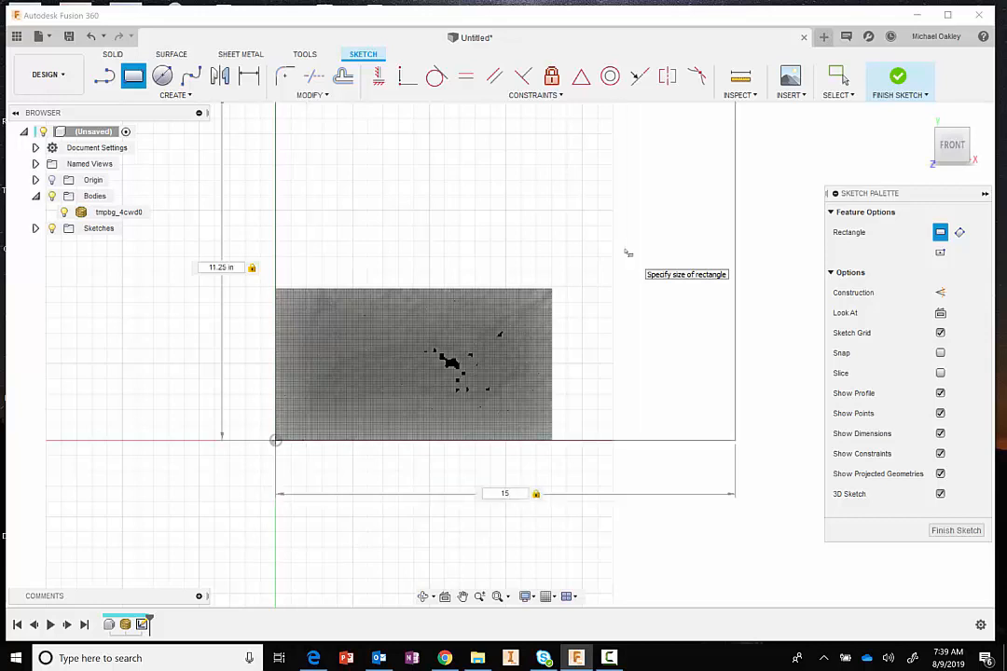
{"action": "key", "text": "Return"}
{"action": "key", "text": "Escape"}
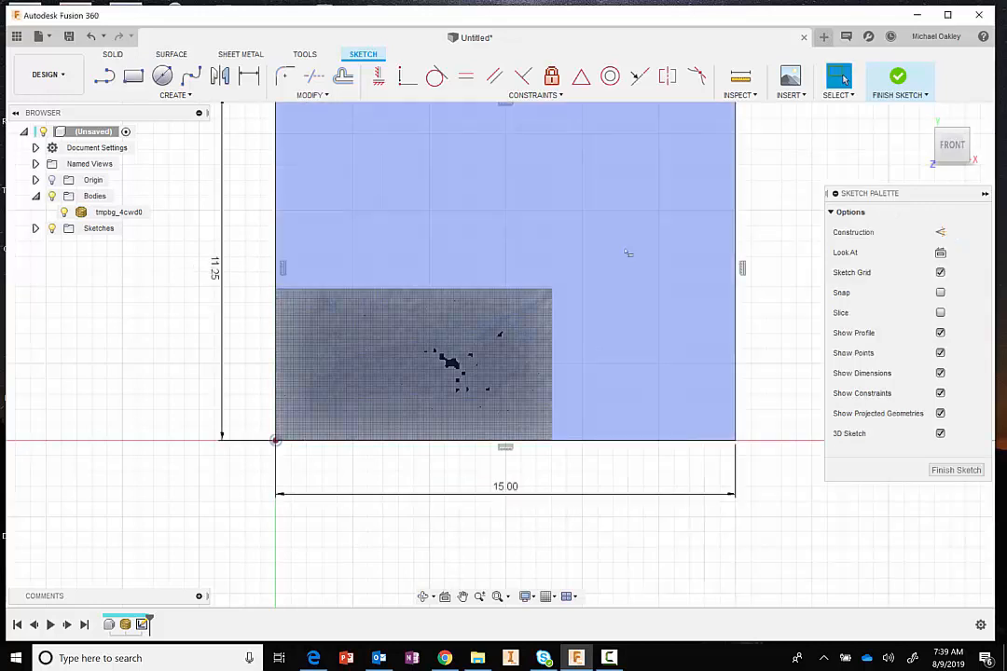
{"action": "scroll", "coordinate": [587, 366], "scroll_direction": "down", "scroll_amount": 2}
{"action": "middle_click_drag", "start_coordinate": [623, 304], "coordinate": [550, 331]}
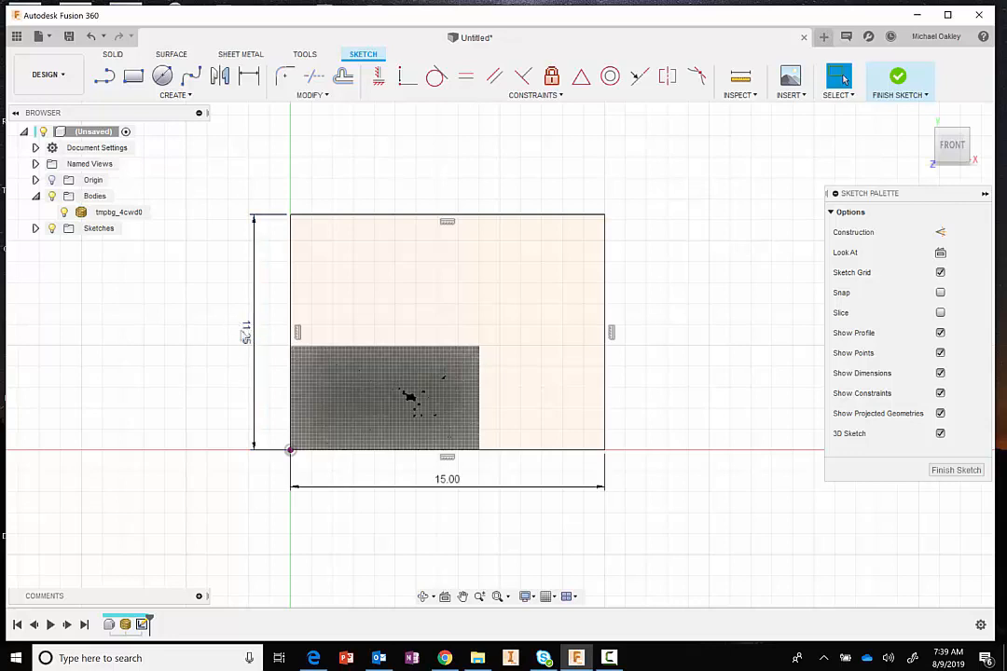
{"action": "left_click", "coordinate": [897, 78]}
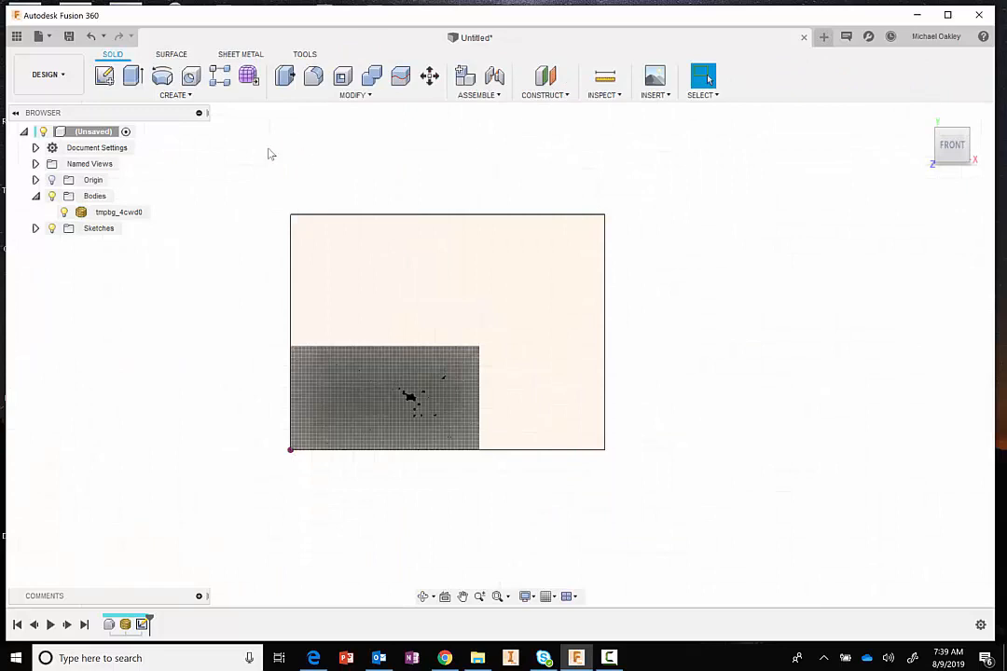
Open the Lake Ontario mesh body for mesh editing
{"action": "right_click", "coordinate": [135, 212]}
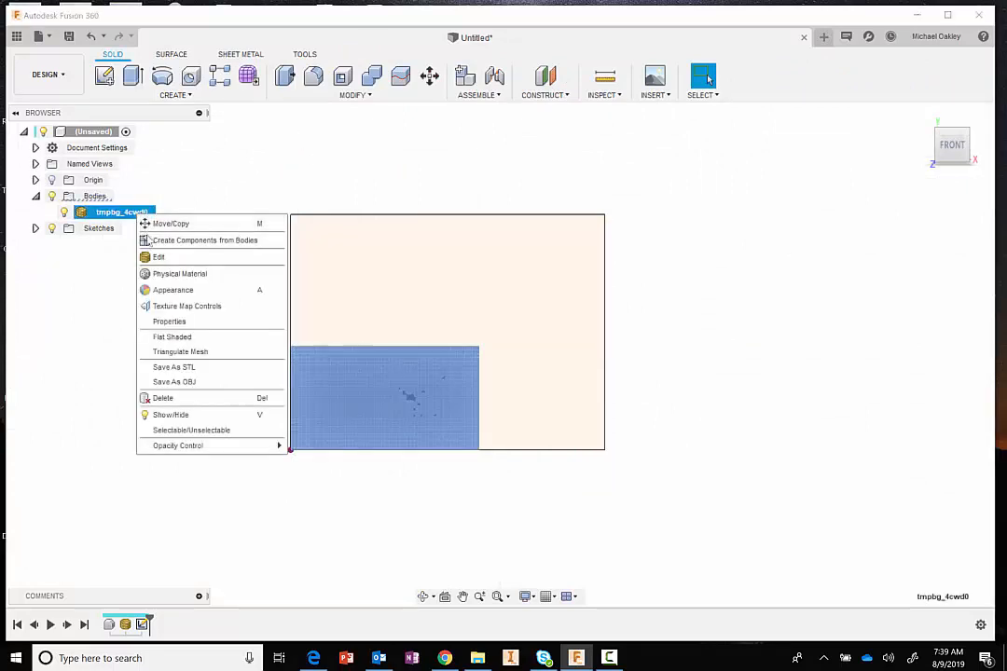
{"action": "left_click", "coordinate": [159, 259]}
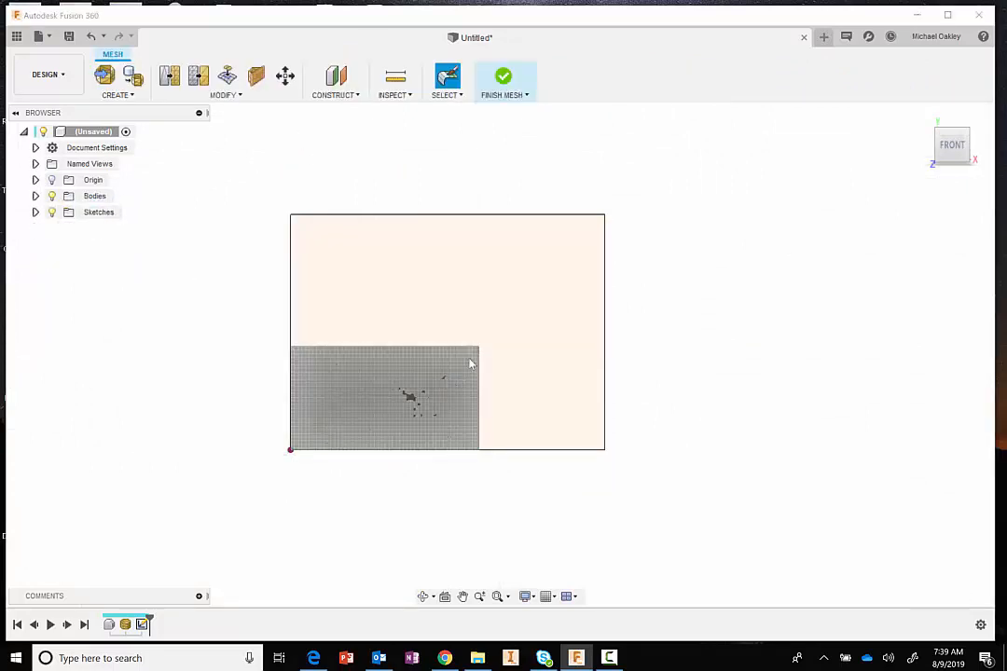
{"action": "left_click", "coordinate": [241, 96]}
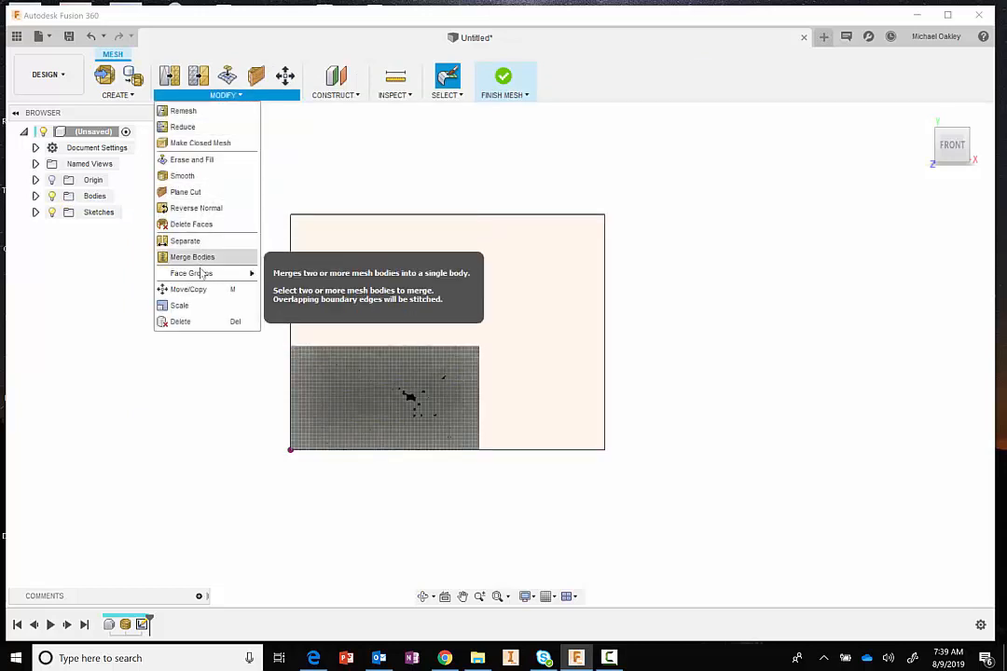
{"action": "left_click", "coordinate": [192, 305]}
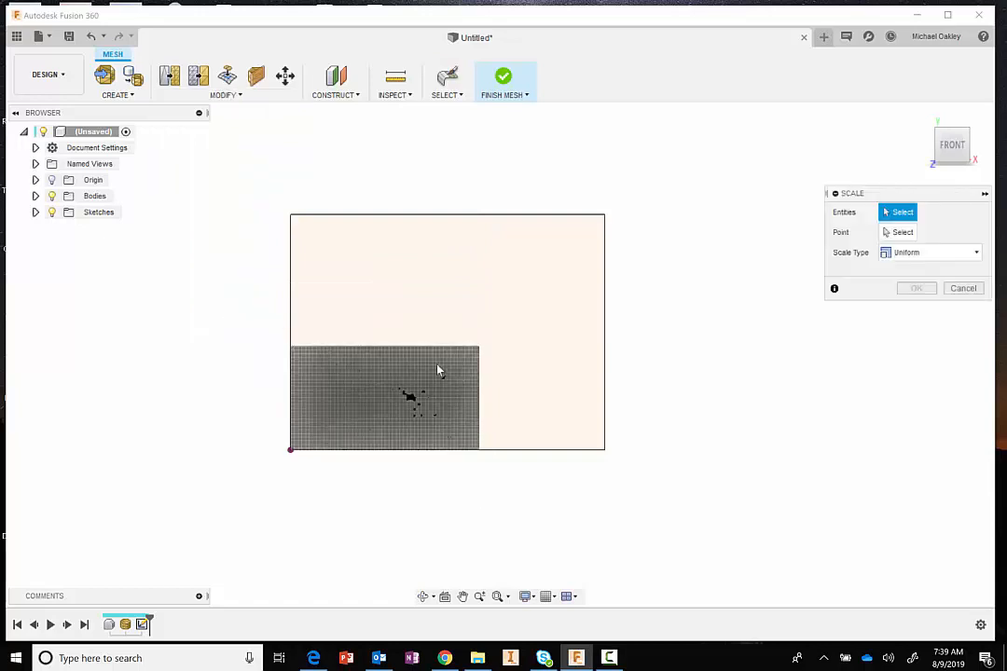
{"action": "left_click", "coordinate": [450, 371]}
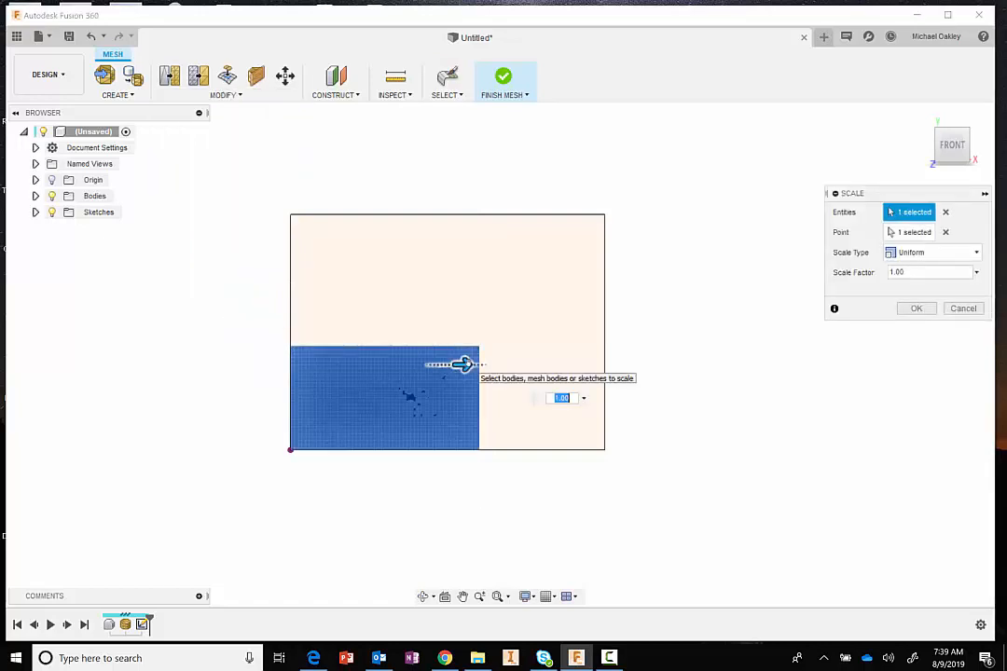
{"action": "mouse_move", "coordinate": [460, 364]}
{"action": "left_mouse_down"}
{"action": "mouse_move", "coordinate": [476, 365]}
{"action": "mouse_move", "coordinate": [467, 364]}
{"action": "left_mouse_up"}
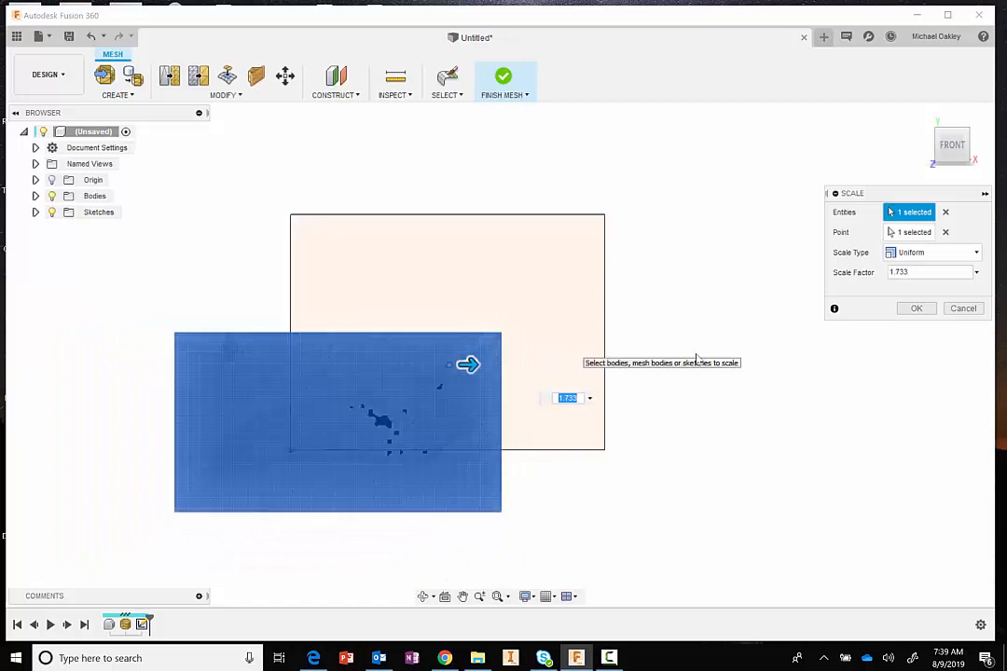
{"action": "left_click", "coordinate": [963, 309]}
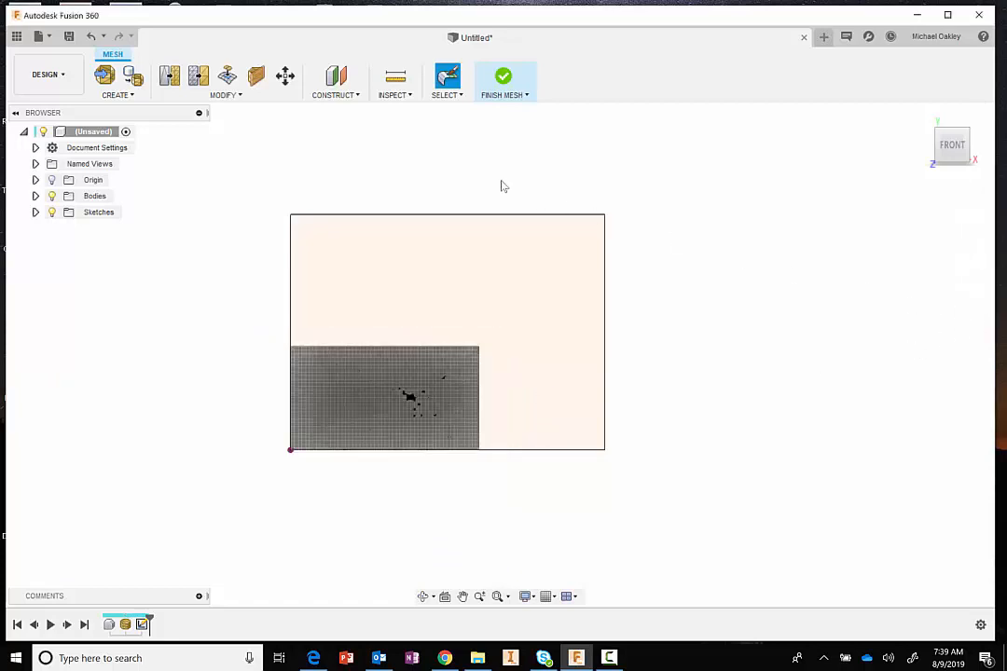
Scale the mesh body uniformly from the origin point by a factor of 1.60
{"action": "left_click", "coordinate": [239, 97]}
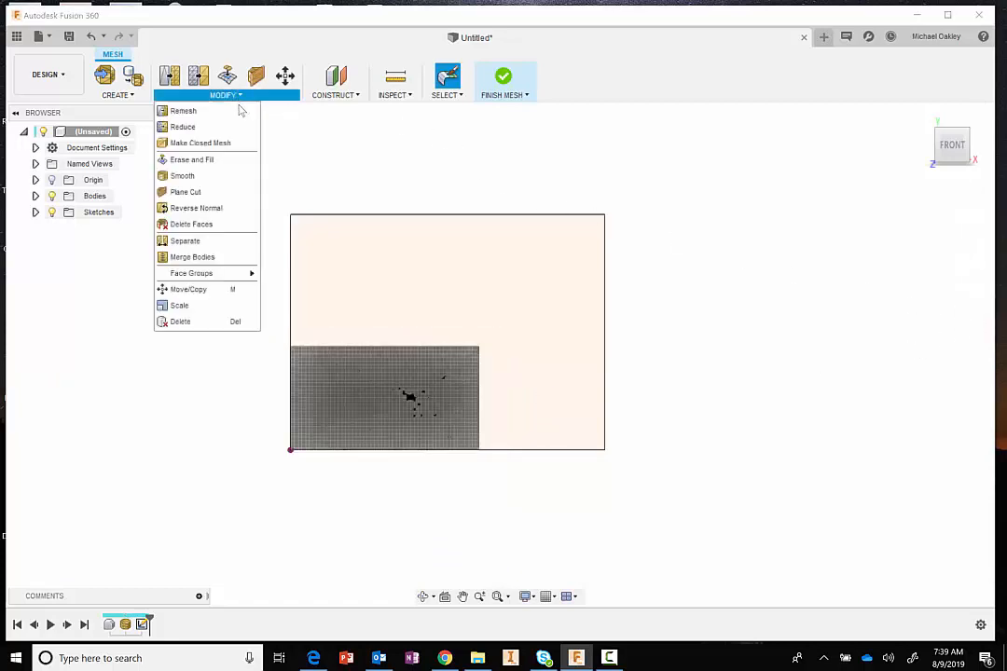
{"action": "left_click", "coordinate": [179, 305]}
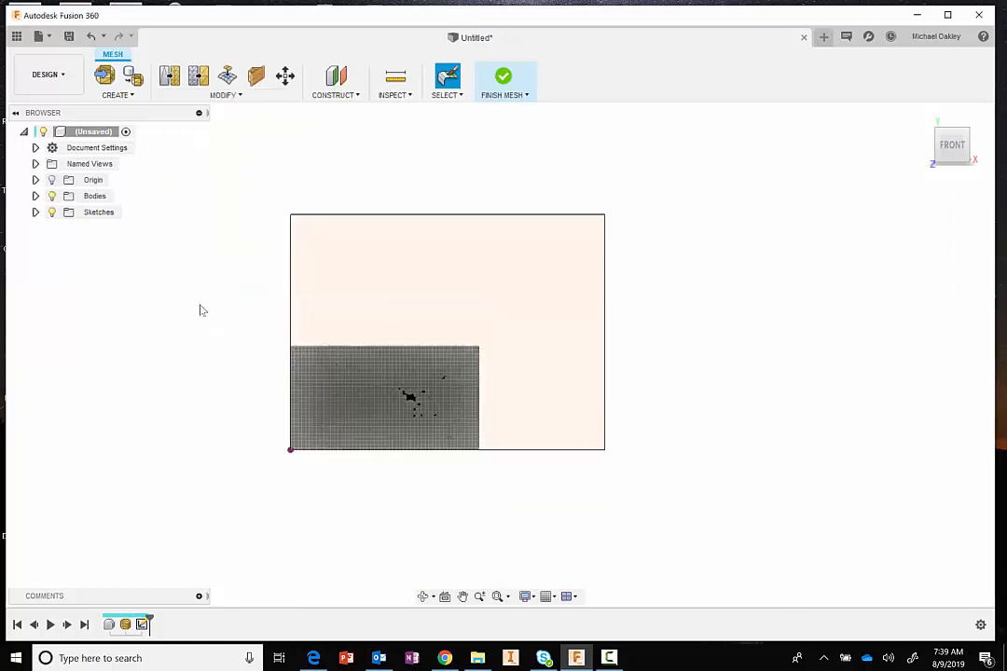
{"action": "left_click", "coordinate": [460, 359]}
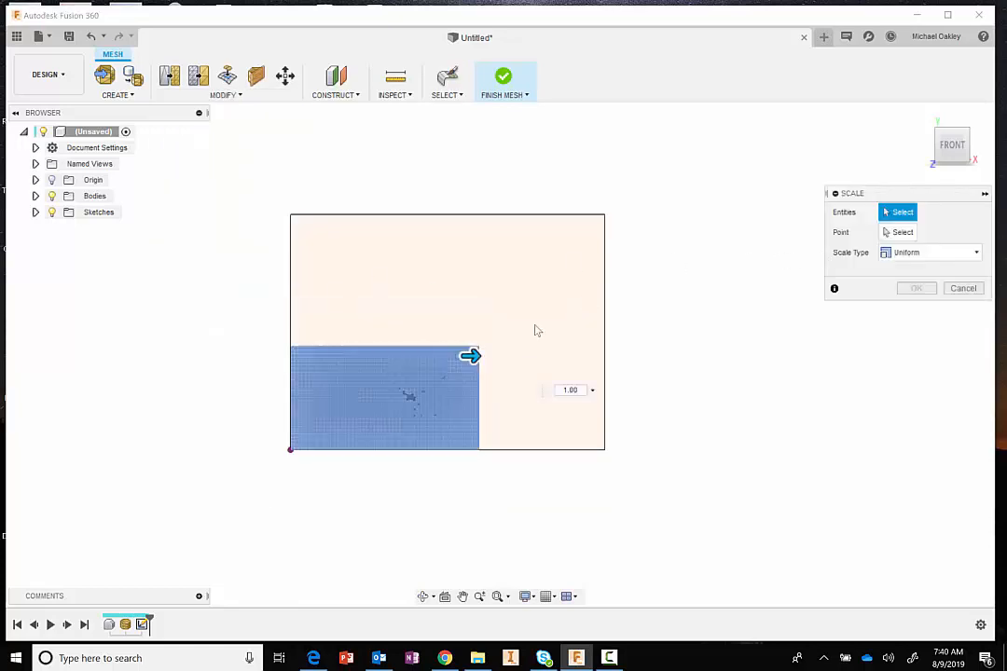
{"action": "left_click", "coordinate": [945, 232]}
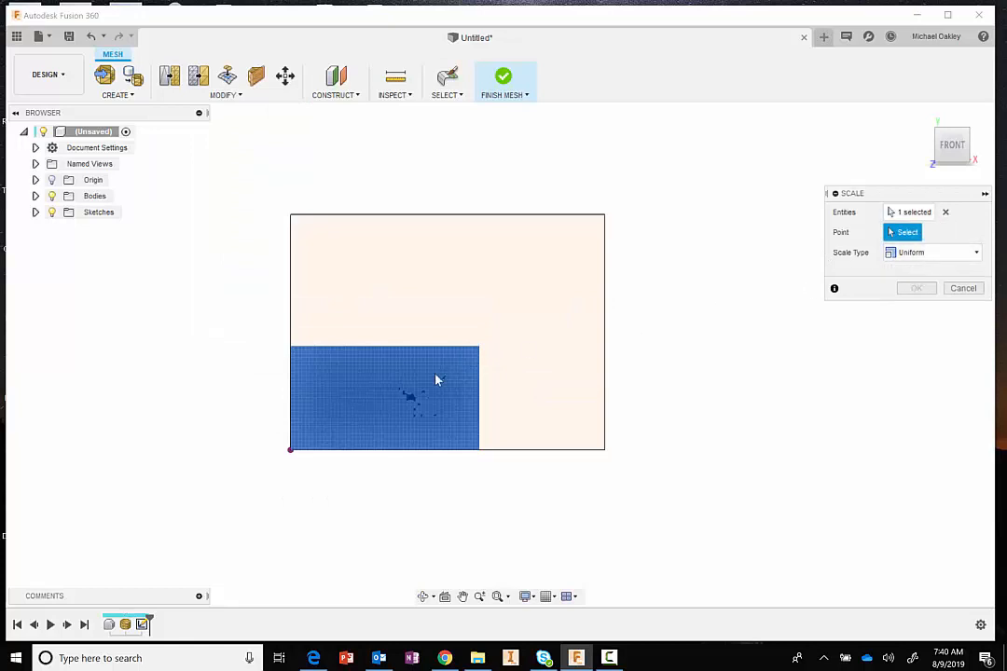
{"action": "left_click", "coordinate": [291, 450]}
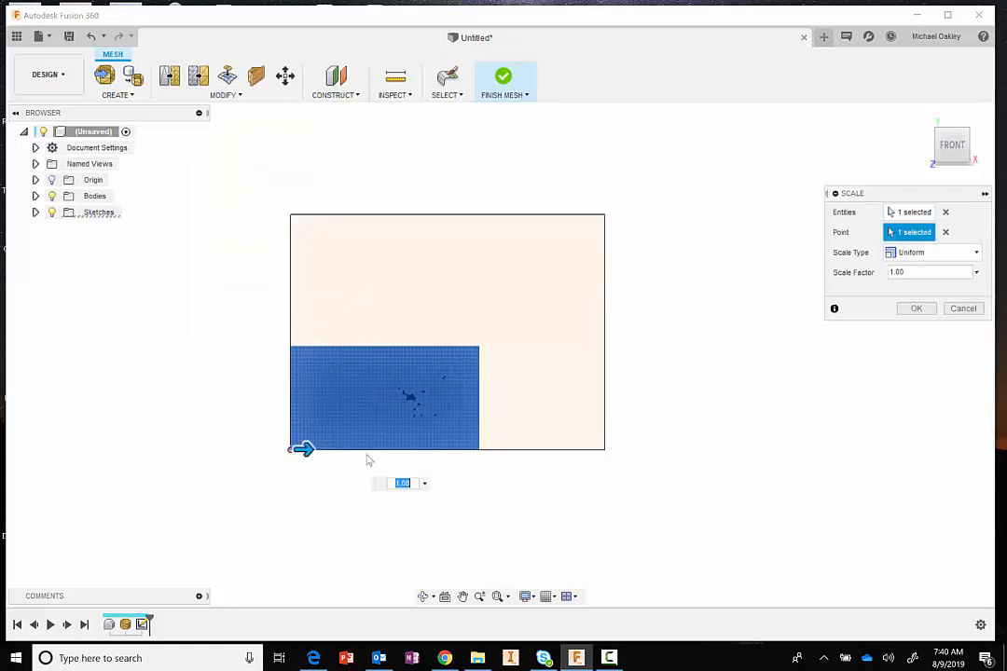
{"action": "left_click_drag", "start_coordinate": [306, 449], "coordinate": [308, 449]}
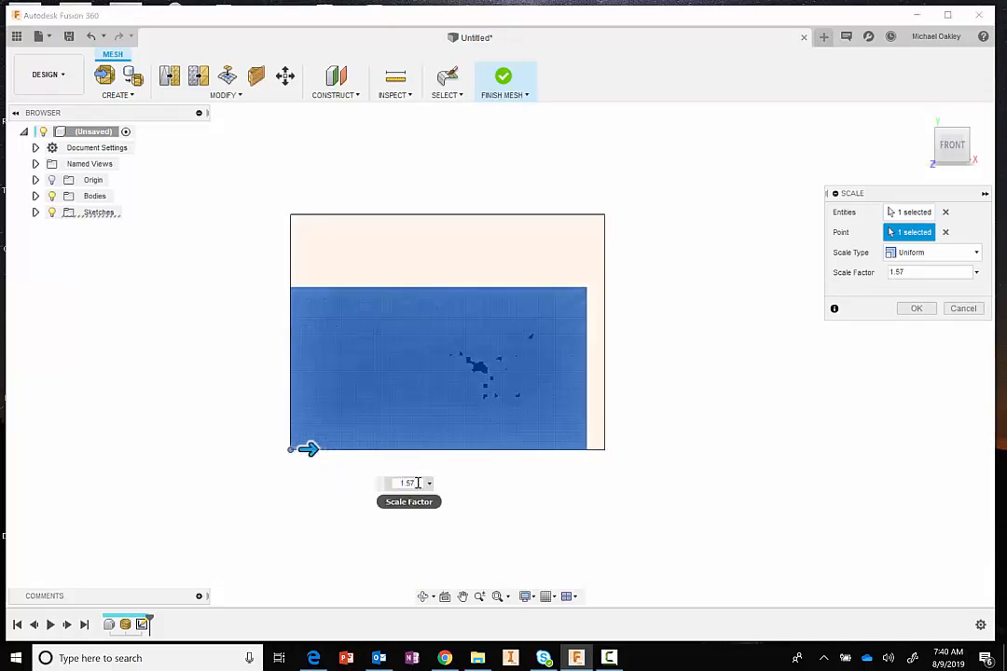
{"action": "type", "text": "."}
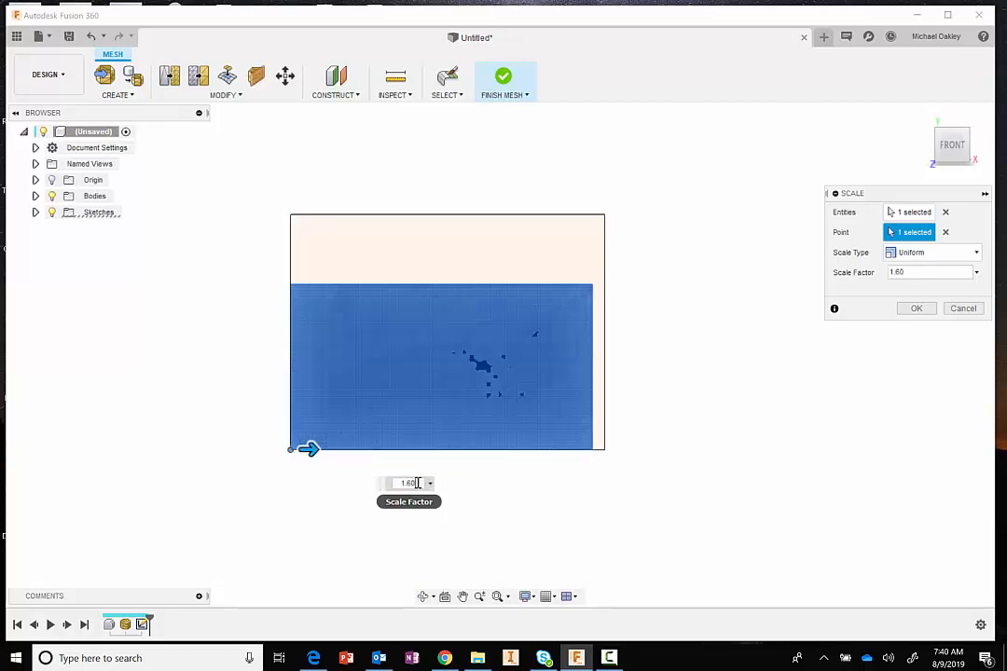
{"action": "left_click", "coordinate": [916, 309]}
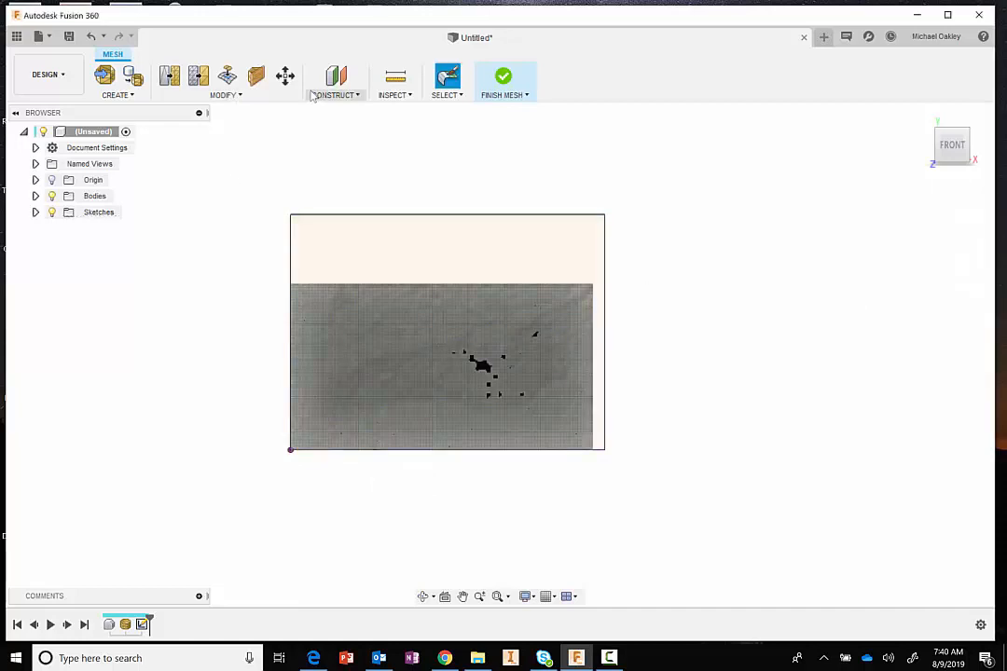
Move the mesh about 0.225 in along X and 1.54 in along Y inside the rectangle, and finish mesh editing
{"action": "left_click", "coordinate": [286, 76]}
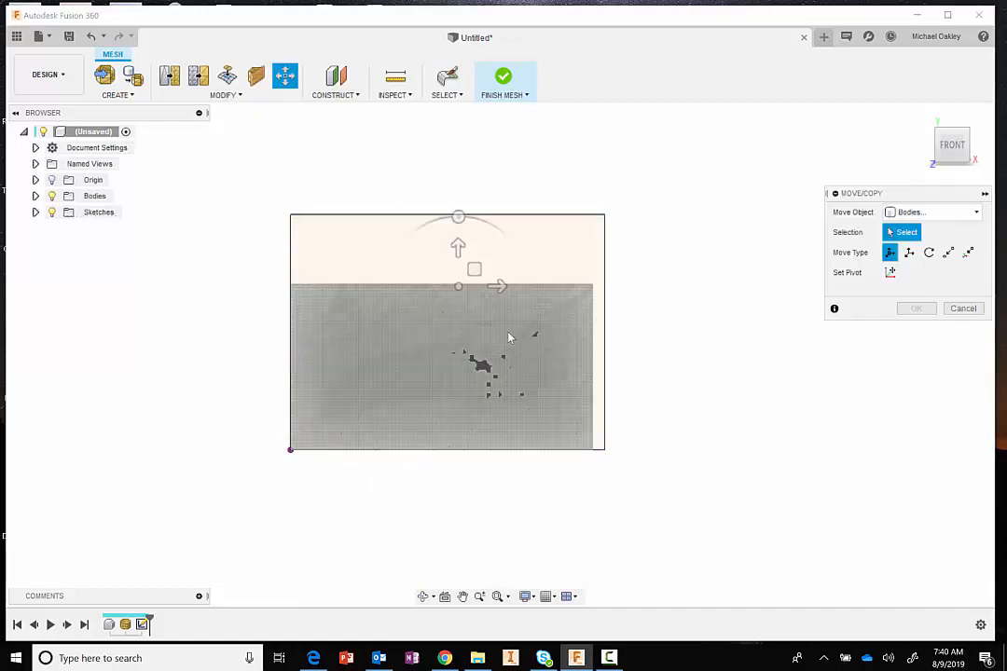
{"action": "left_click", "coordinate": [445, 364]}
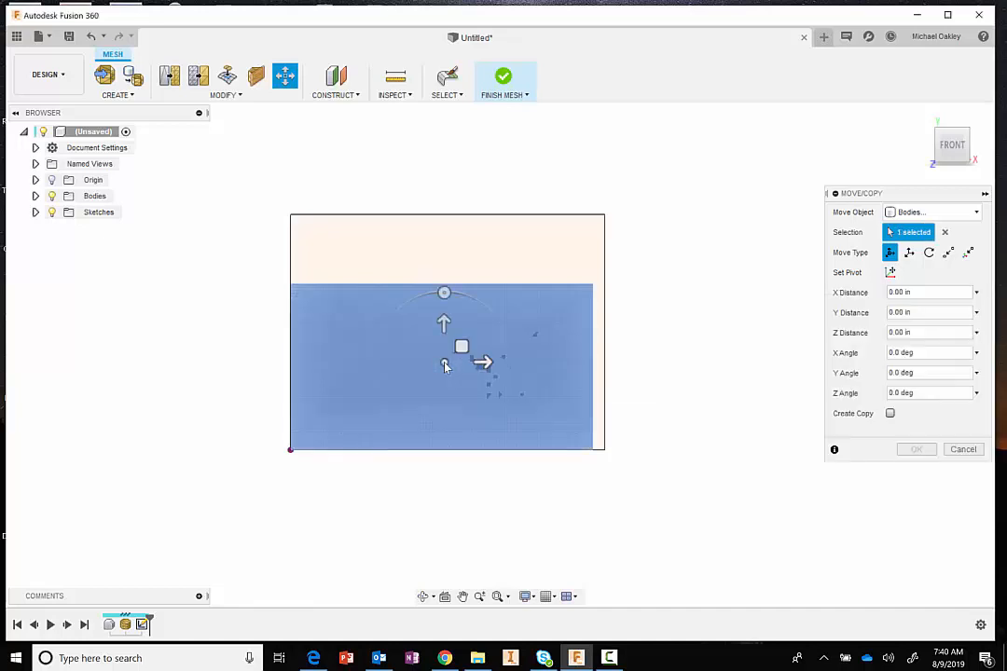
{"action": "left_click_drag", "start_coordinate": [460, 346], "coordinate": [466, 314]}
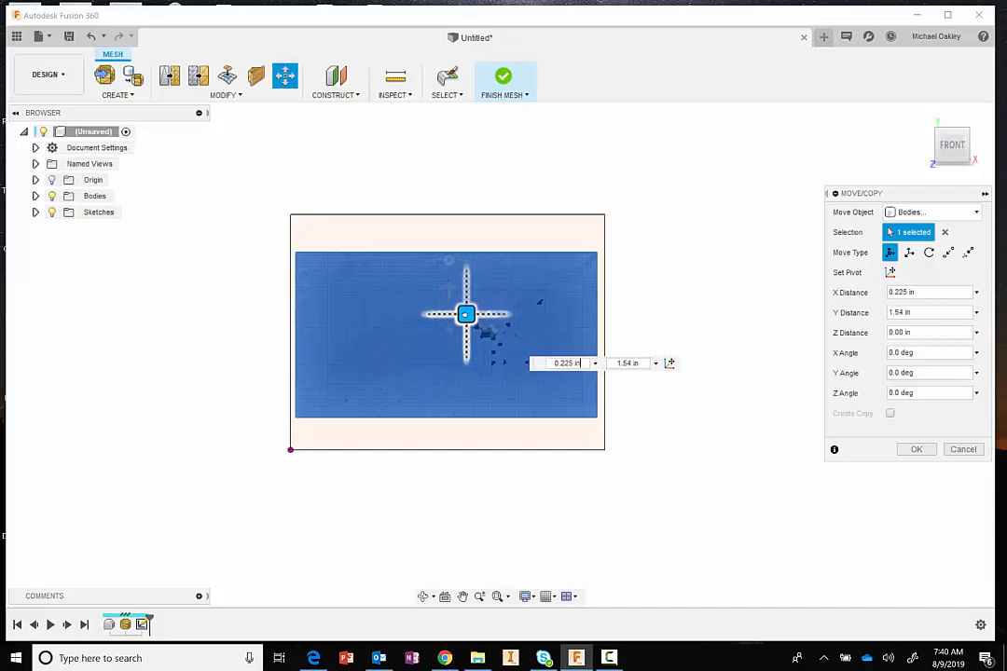
{"action": "left_click", "coordinate": [916, 450]}
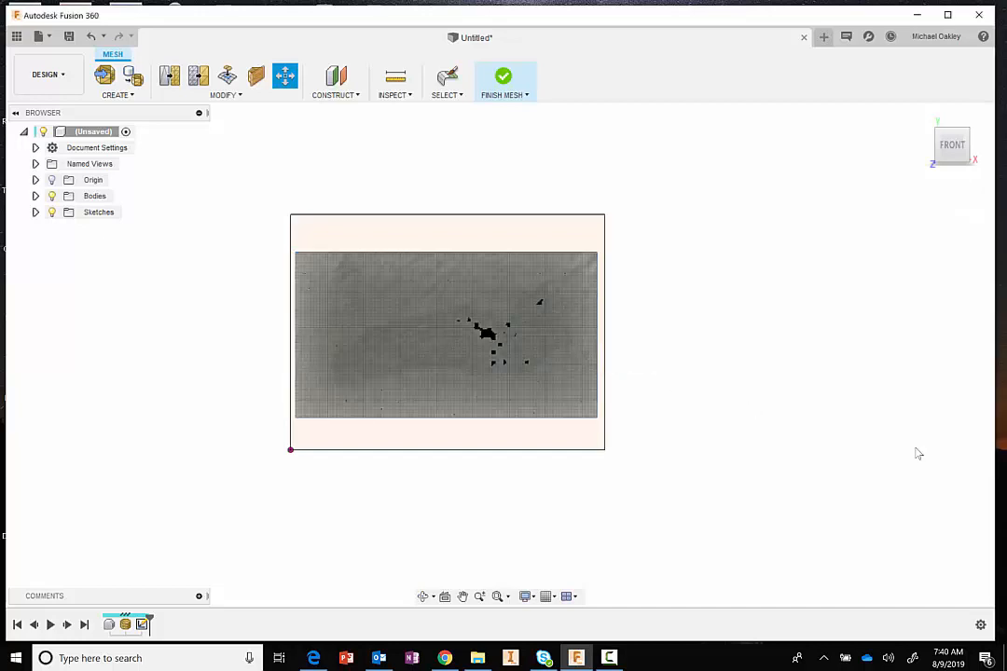
{"action": "left_click_drag", "start_coordinate": [677, 333], "coordinate": [613, 276]}
{"action": "middle_click_drag", "start_coordinate": [597, 245], "coordinate": [663, 250]}
{"action": "left_click", "coordinate": [499, 82]}
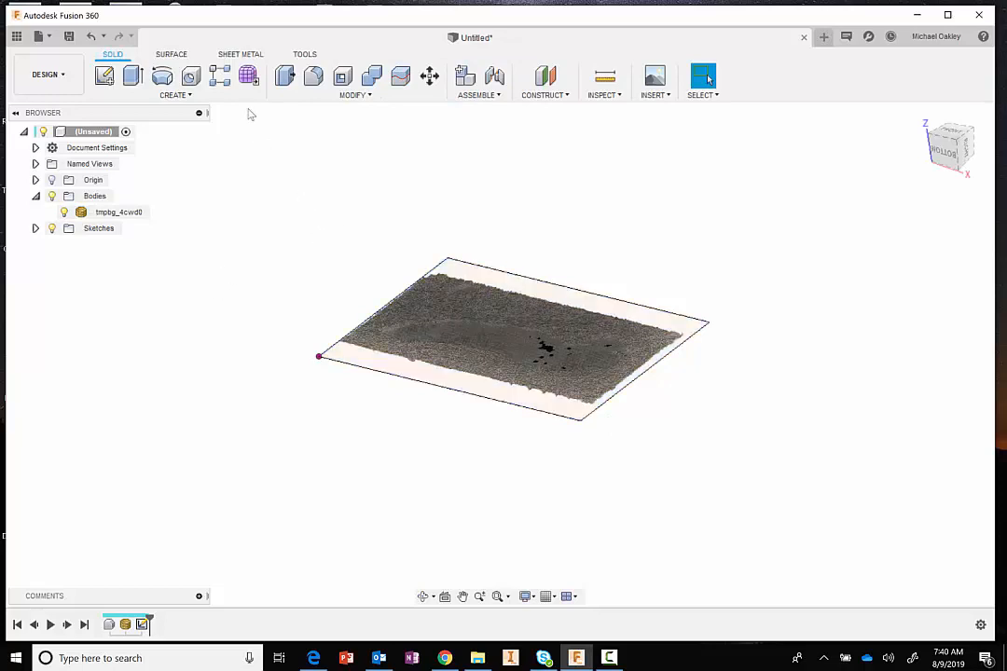
Create a form, convert the mesh from Quad Mesh to T-Splines as a new body, and finish the form
{"action": "left_click", "coordinate": [248, 76]}
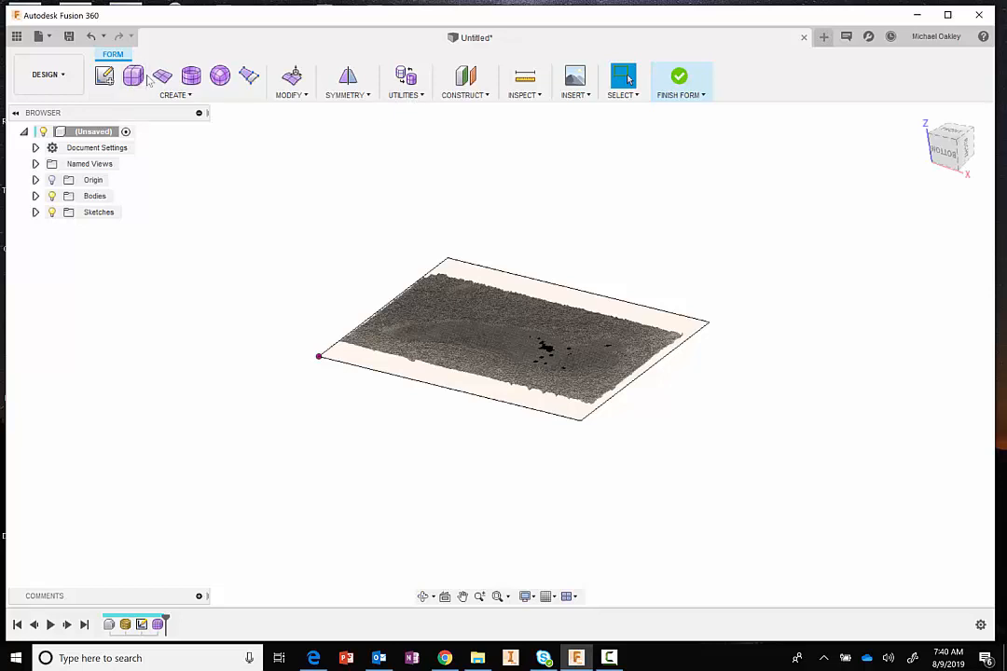
{"action": "left_click", "coordinate": [421, 97]}
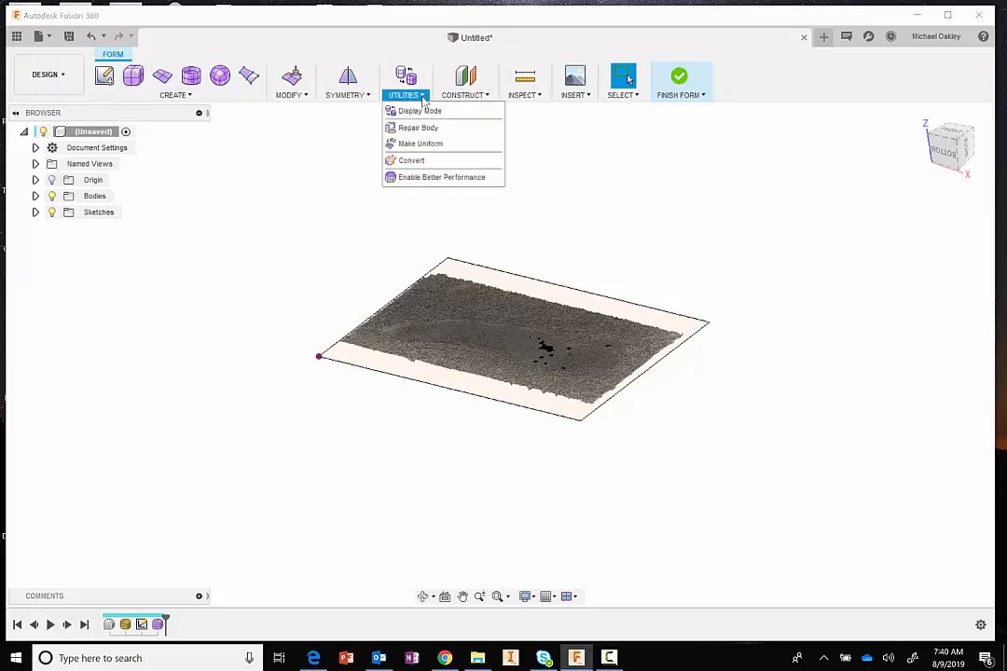
{"action": "left_click", "coordinate": [411, 160]}
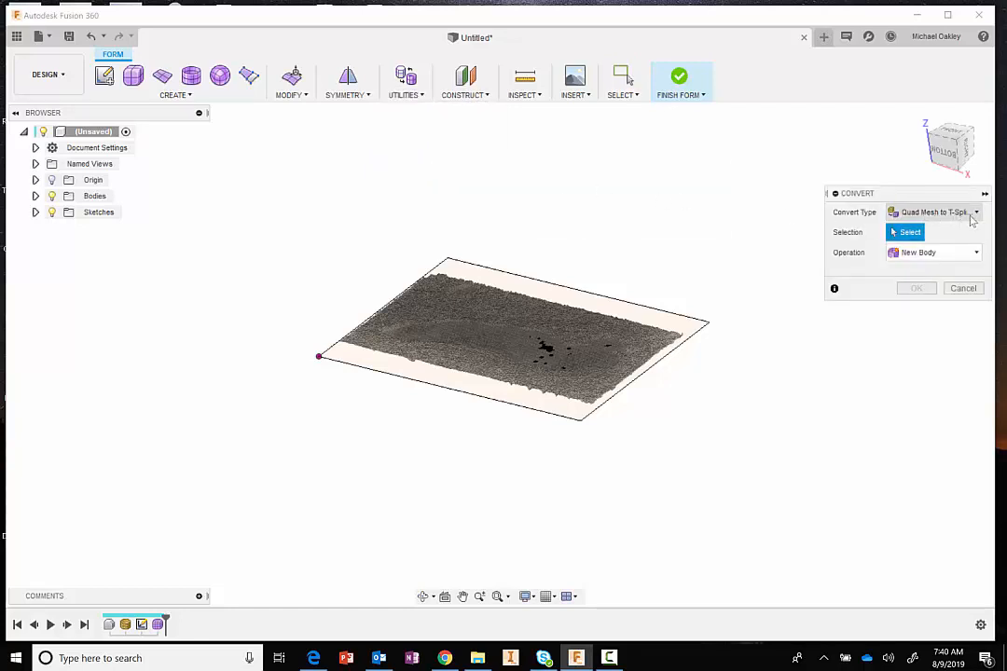
{"action": "left_click", "coordinate": [640, 347]}
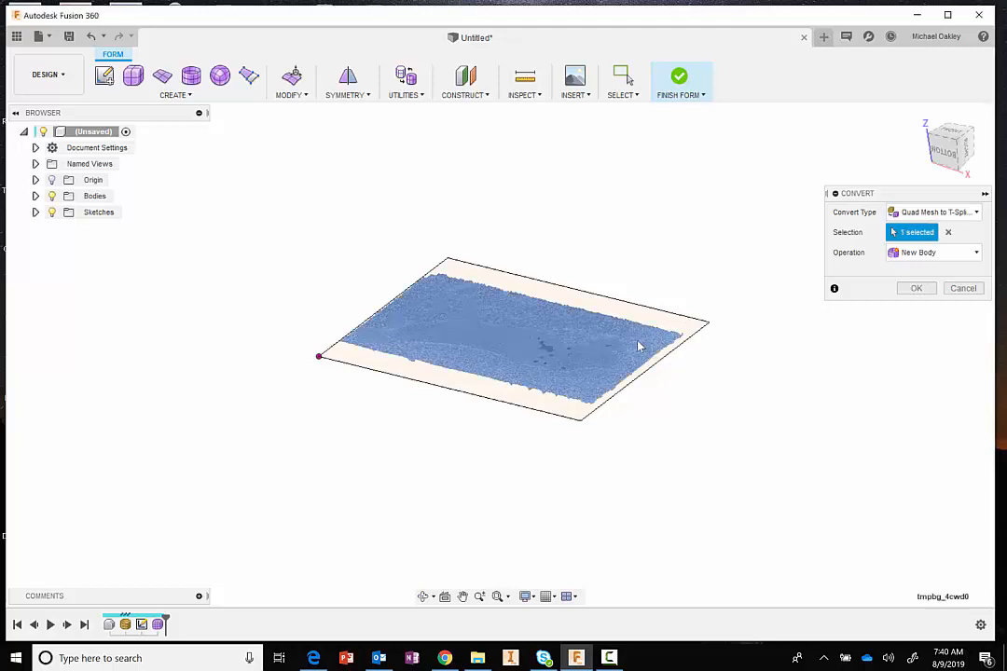
{"action": "left_click", "coordinate": [917, 289]}
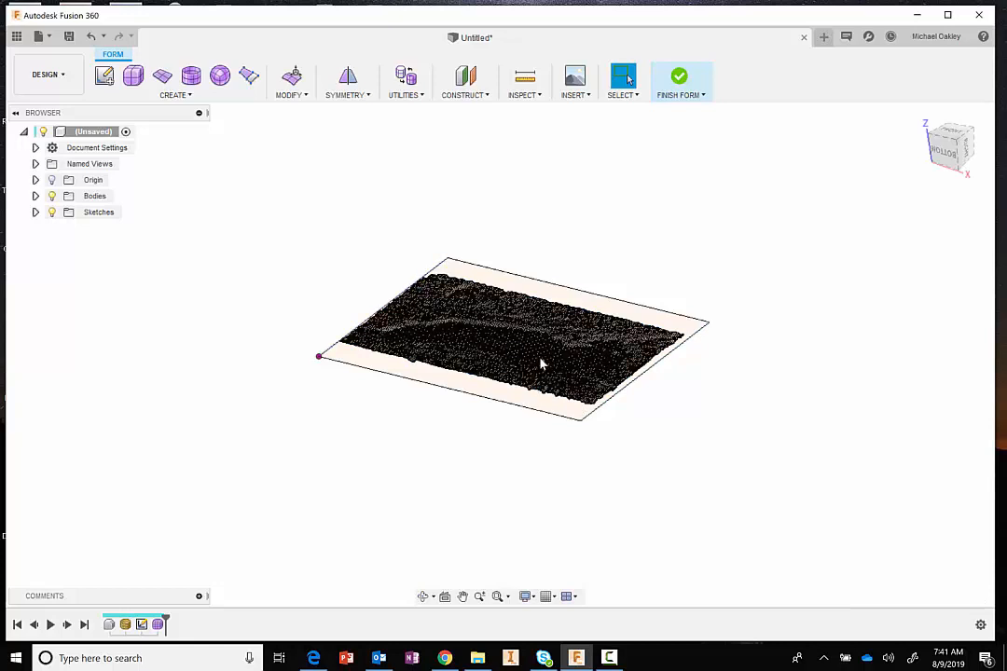
{"action": "scroll", "coordinate": [538, 365], "scroll_direction": "up", "scroll_amount": 2}
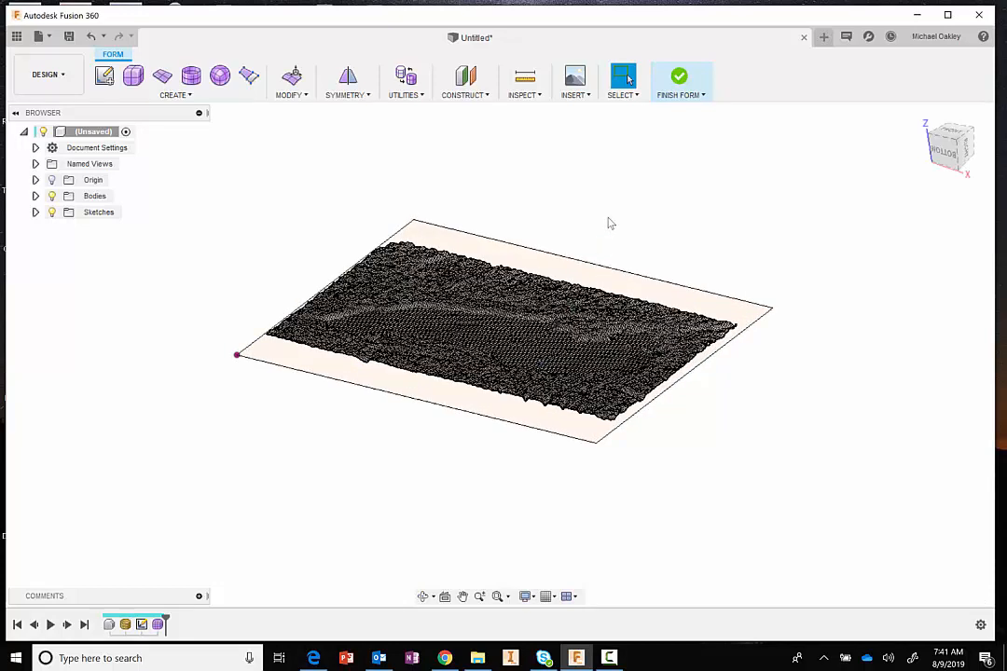
{"action": "scroll", "coordinate": [608, 226], "scroll_direction": "up", "scroll_amount": 1}
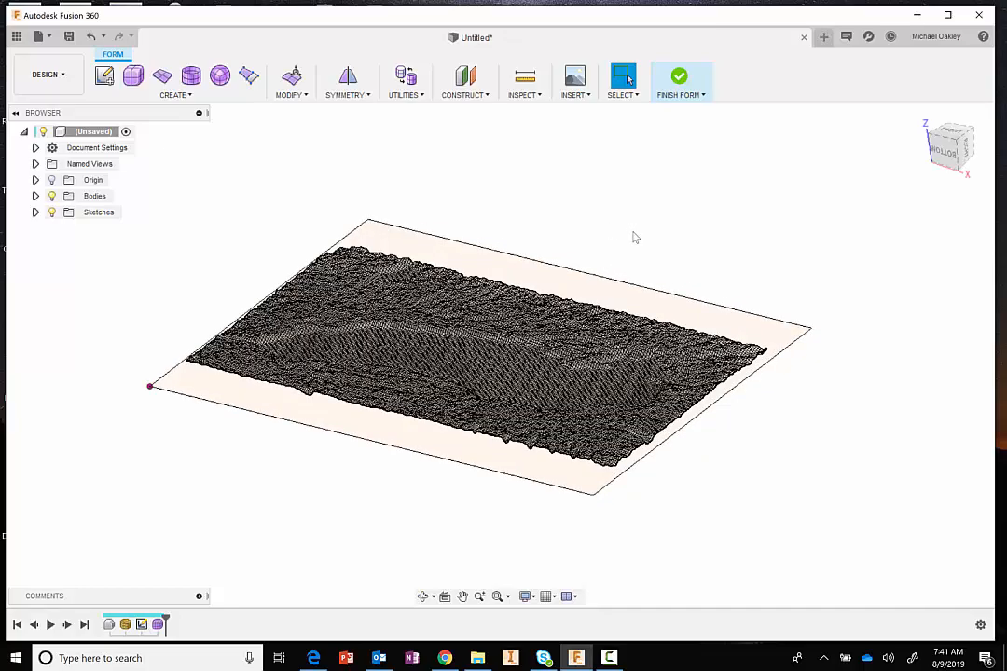
{"action": "mouse_move", "coordinate": [634, 236]}
{"action": "middle_mouse_down", "text": "shift"}
{"action": "mouse_move", "coordinate": [633, 270]}
{"action": "mouse_move", "coordinate": [638, 237]}
{"action": "middle_mouse_up", "text": "shift"}
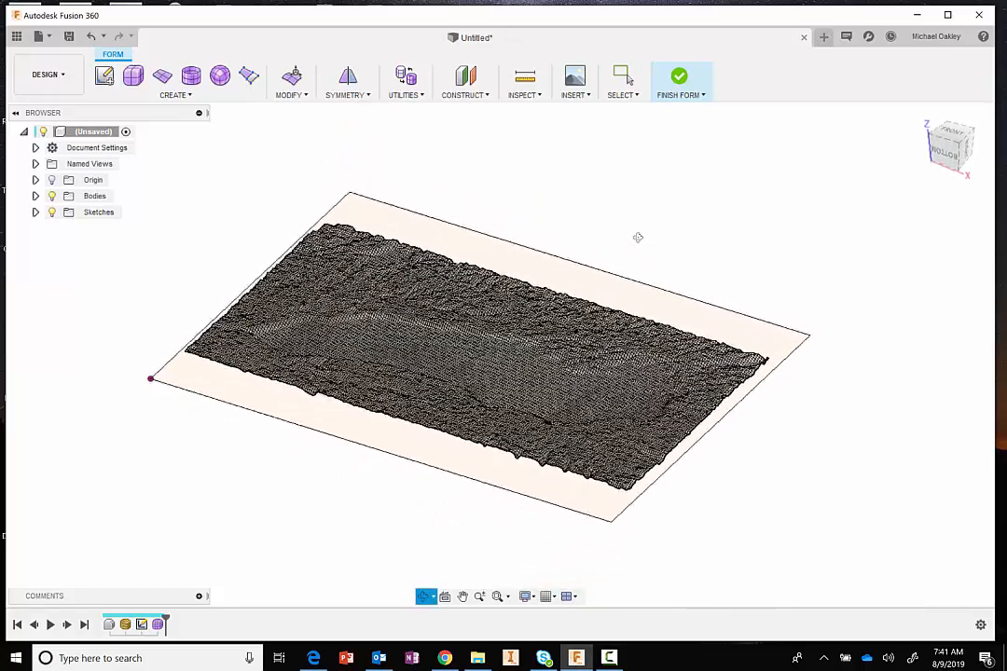
{"action": "left_click", "coordinate": [679, 85]}
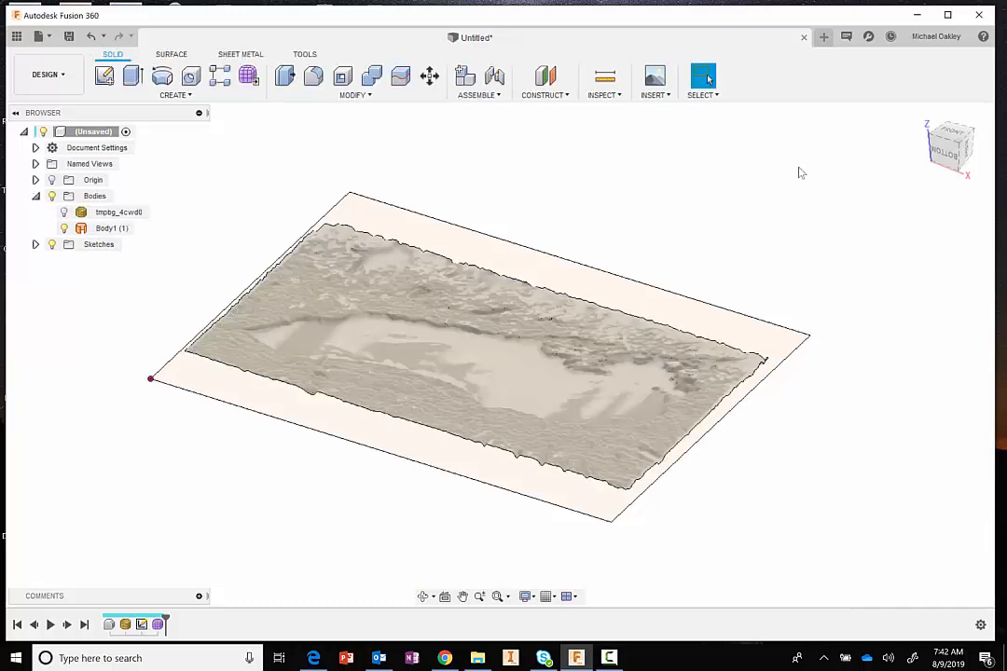
Delete the original mesh body tmpbg_4cwd0, leaving only the converted surface body
{"action": "middle_click_drag", "start_coordinate": [690, 178], "coordinate": [736, 169]}
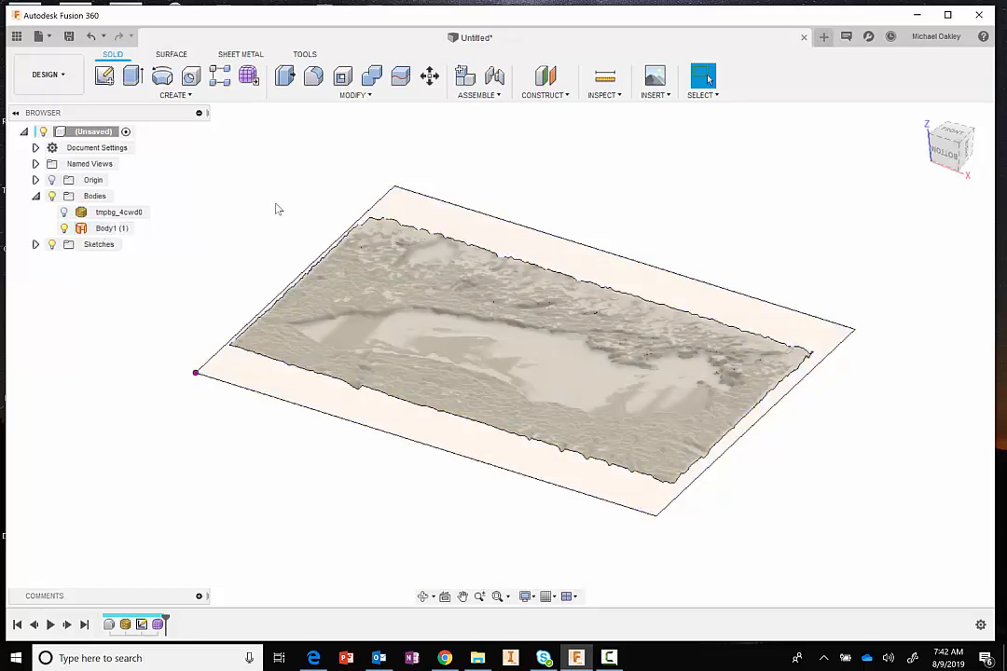
{"action": "right_click", "coordinate": [124, 213]}
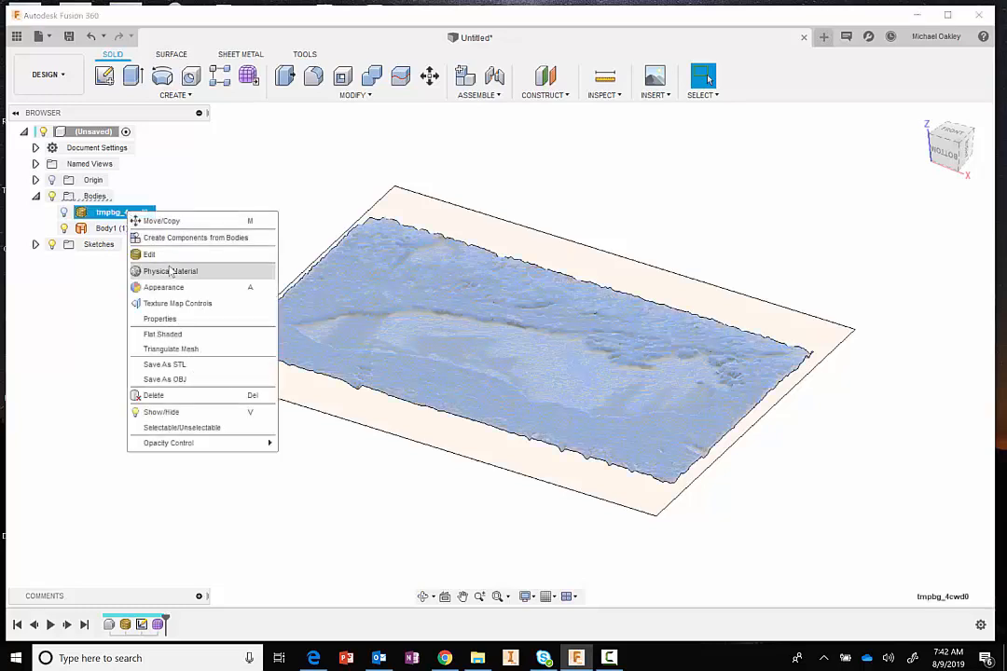
{"action": "left_click", "coordinate": [159, 399]}
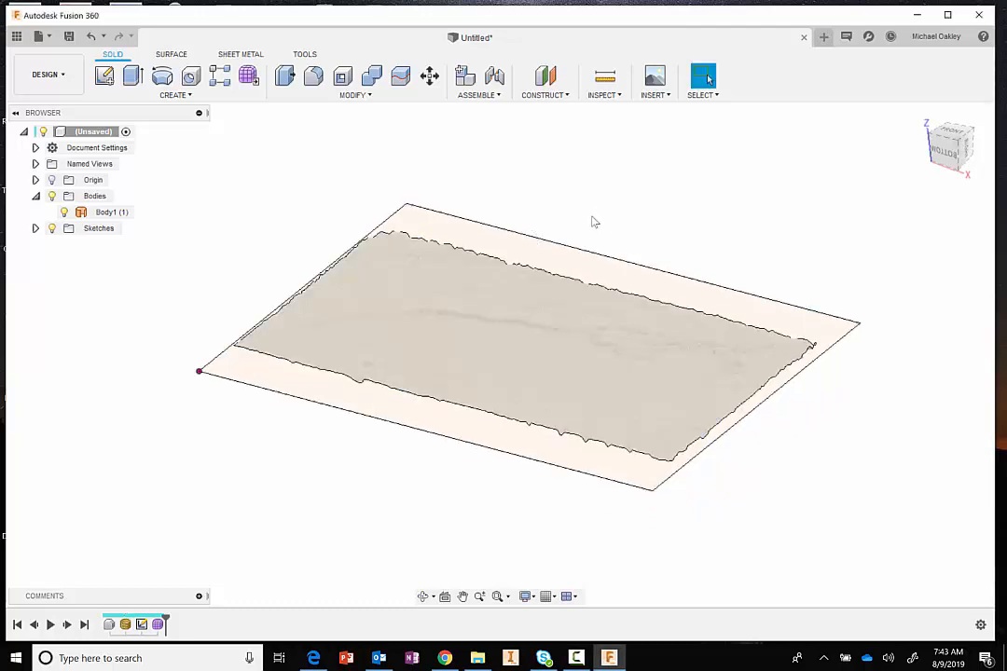
Reopen the rectangle sketch to check its dimensions, and close it without edits
{"action": "mouse_move", "coordinate": [606, 191]}
{"action": "middle_mouse_down", "text": "shift"}
{"action": "mouse_move", "coordinate": [613, 169]}
{"action": "mouse_move", "coordinate": [595, 209]}
{"action": "middle_mouse_up", "text": "shift"}
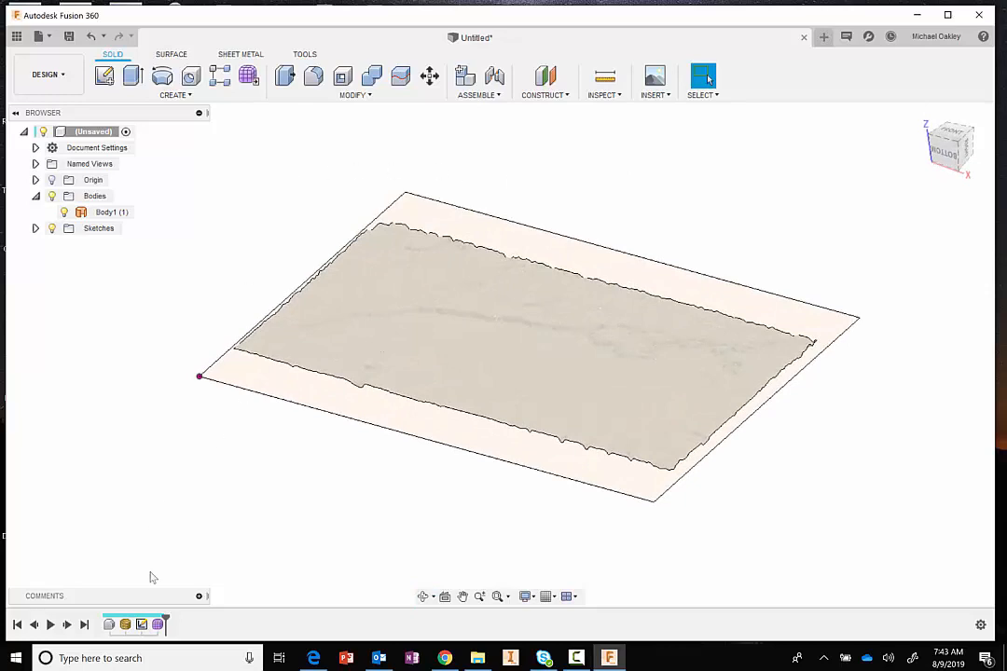
{"action": "double_click", "coordinate": [141, 624]}
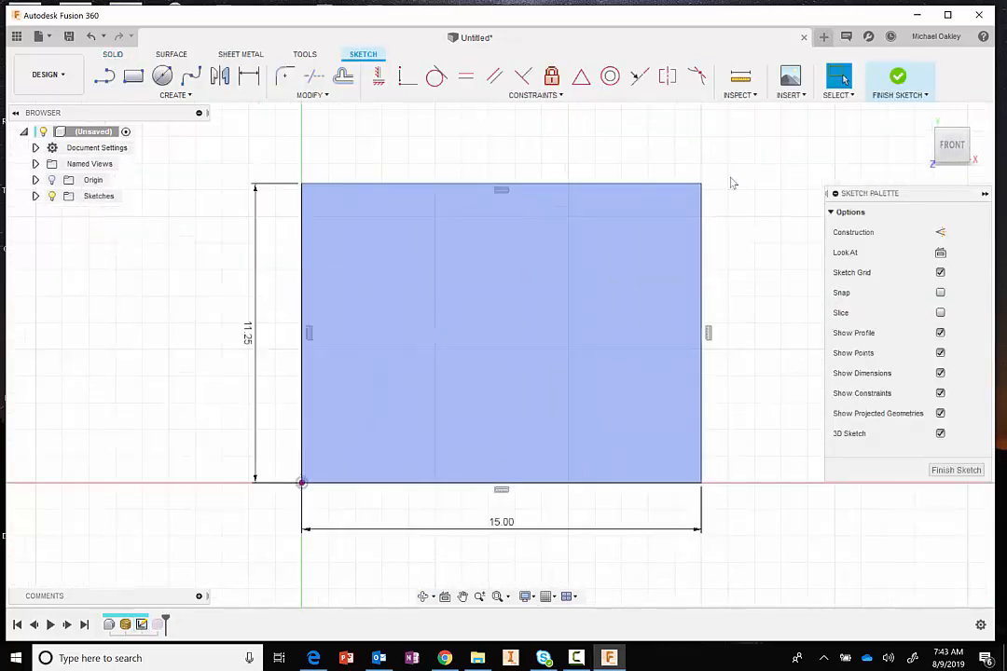
{"action": "left_click", "coordinate": [901, 80]}
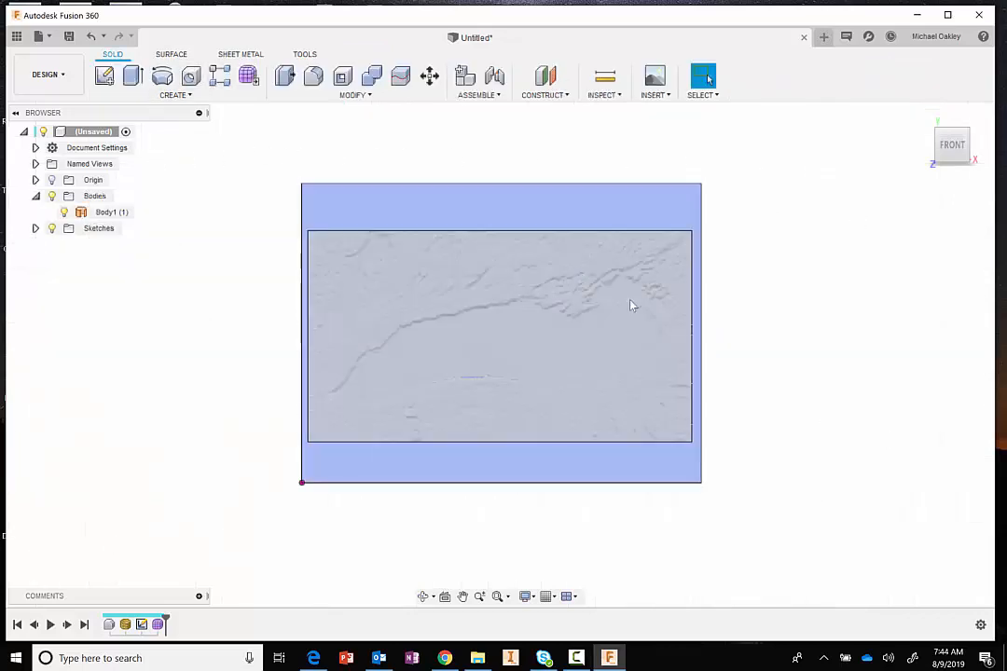
Create a construction plane offset -0.5 in from the XY origin plane, below the converted terrain surface
{"action": "left_click", "coordinate": [692, 307]}
{"action": "middle_click_drag", "start_coordinate": [696, 311], "coordinate": [652, 235], "text": "shift"}
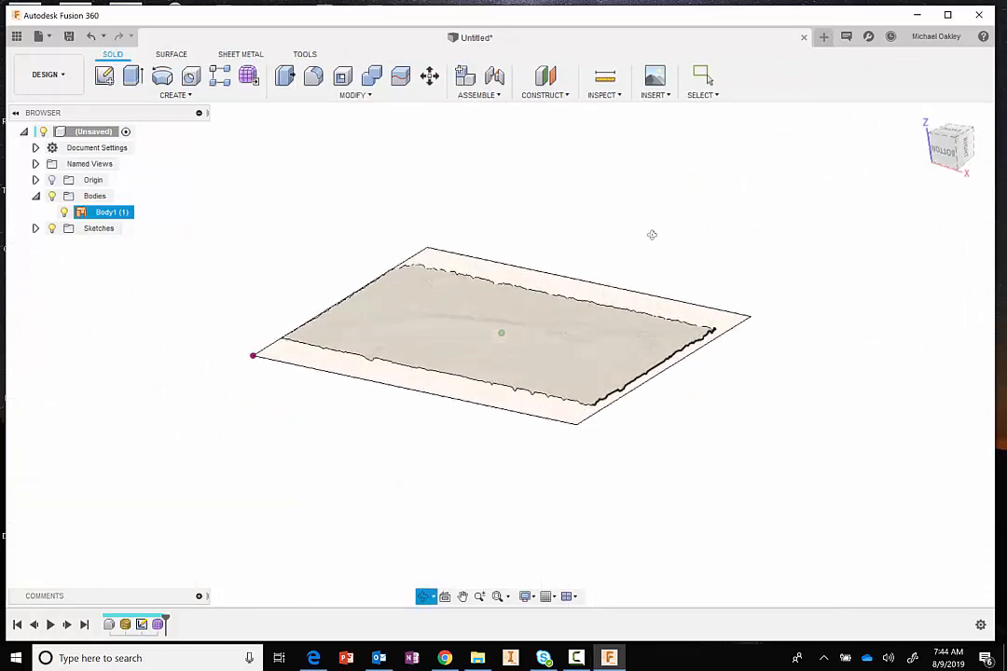
{"action": "left_click", "coordinate": [546, 76]}
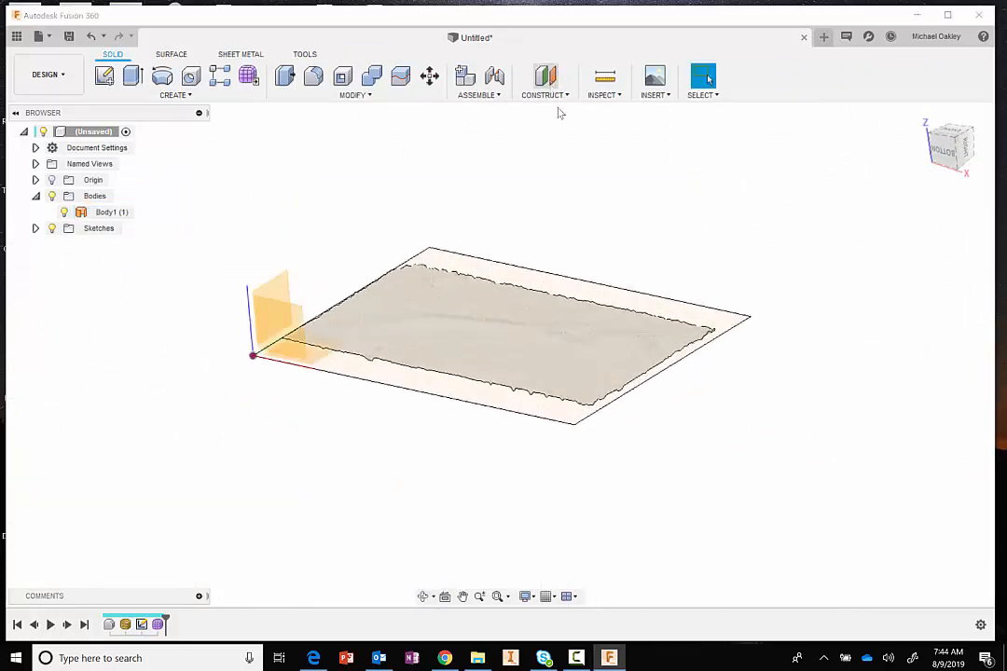
{"action": "left_click", "coordinate": [317, 359]}
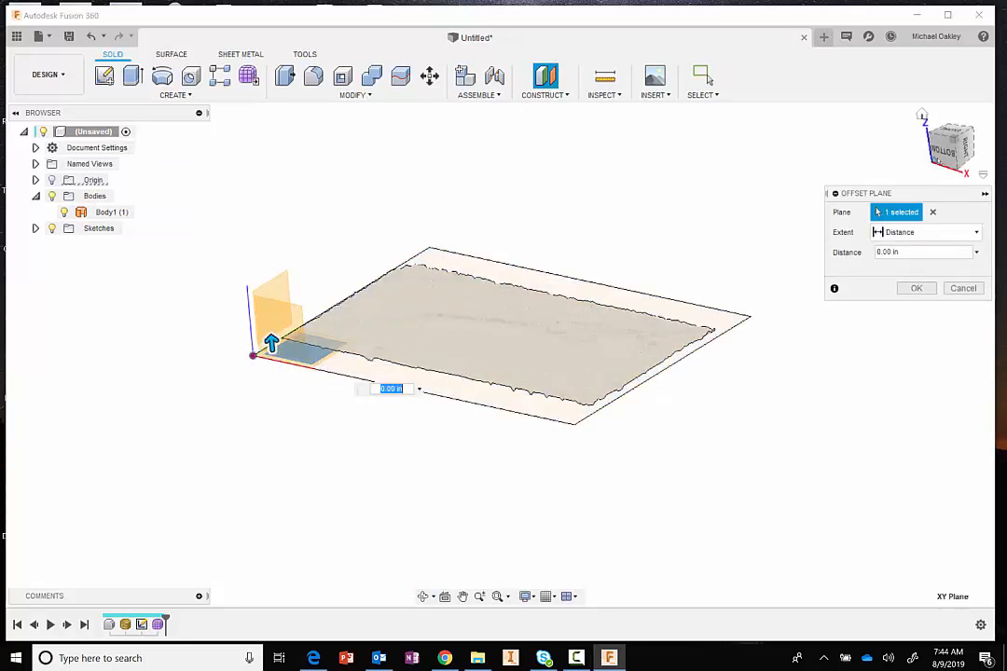
{"action": "left_click", "coordinate": [944, 151]}
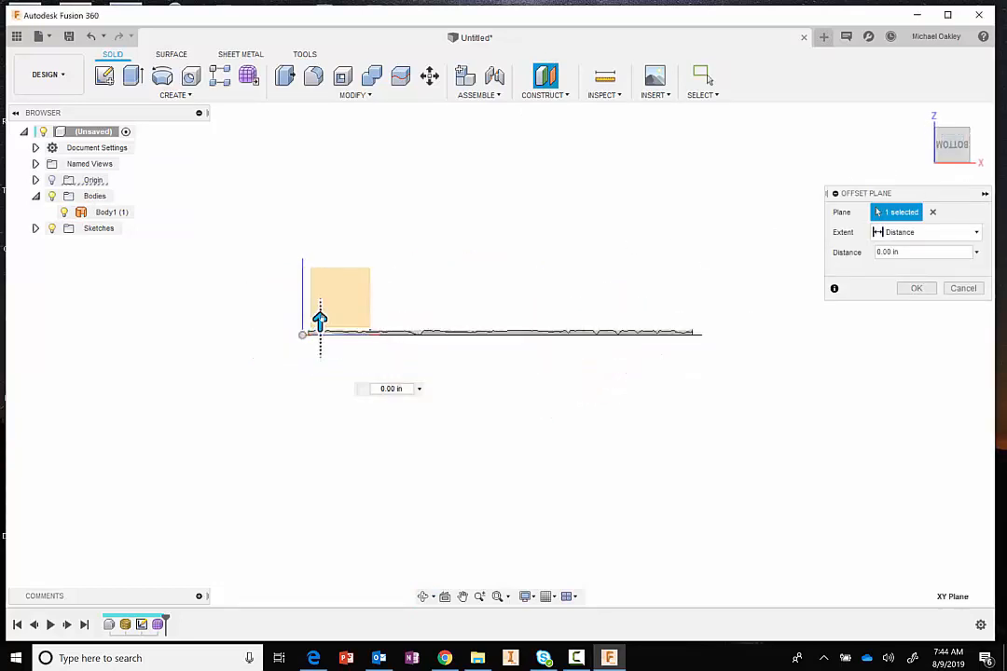
{"action": "left_click_drag", "start_coordinate": [320, 321], "coordinate": [320, 359]}
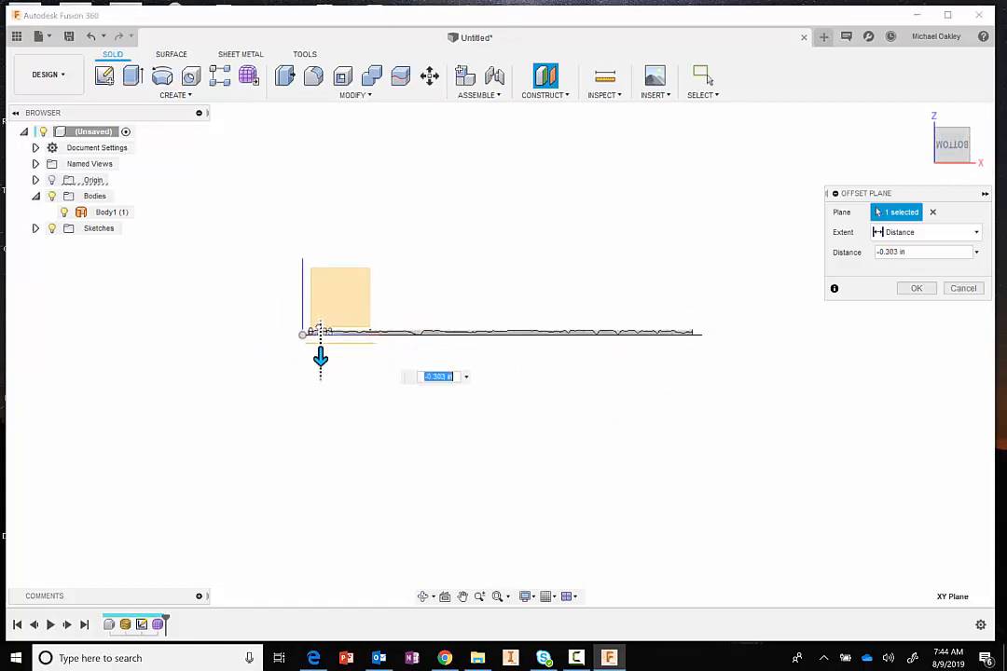
{"action": "key", "text": "BackSpace"}
{"action": "type", "text": "-.5"}
{"action": "key", "text": "Return"}
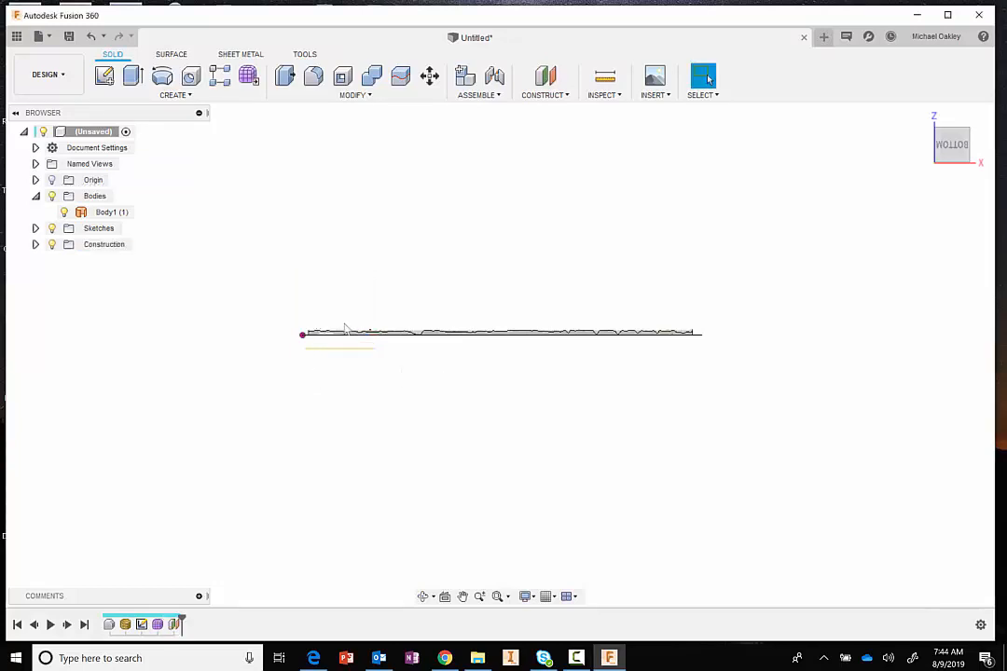
{"action": "middle_click_drag", "start_coordinate": [551, 281], "coordinate": [533, 291], "text": "shift"}
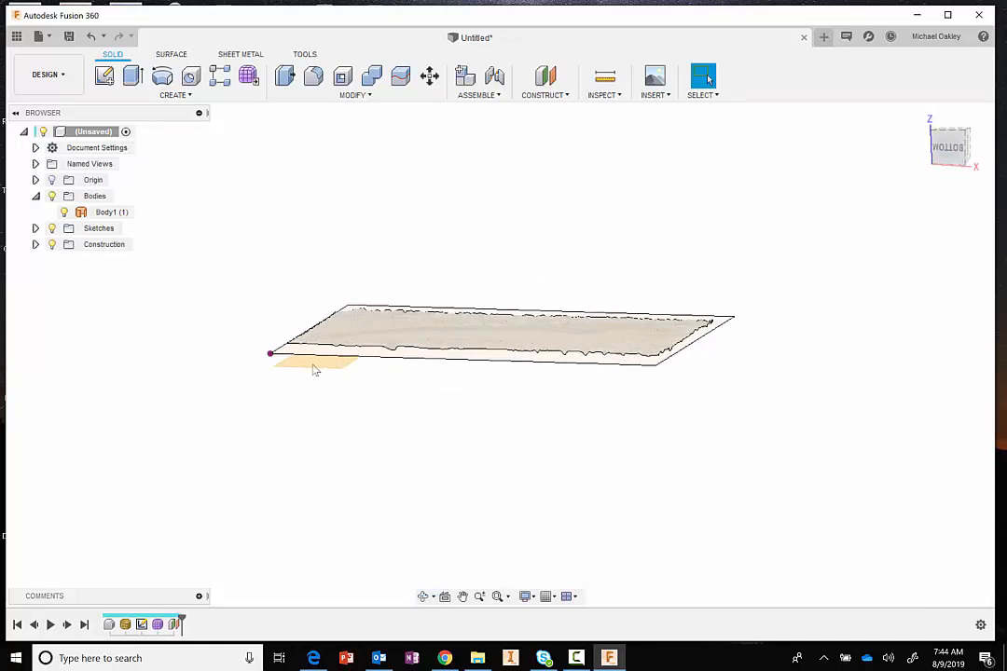
Sketch a rectangle on the offset construction plane, just inside the terrain surface's outline, with its lower-right corner at about X 14.6, Y 1.59 in
{"action": "key", "text": "d"}
{"action": "left_click", "coordinate": [104, 74]}
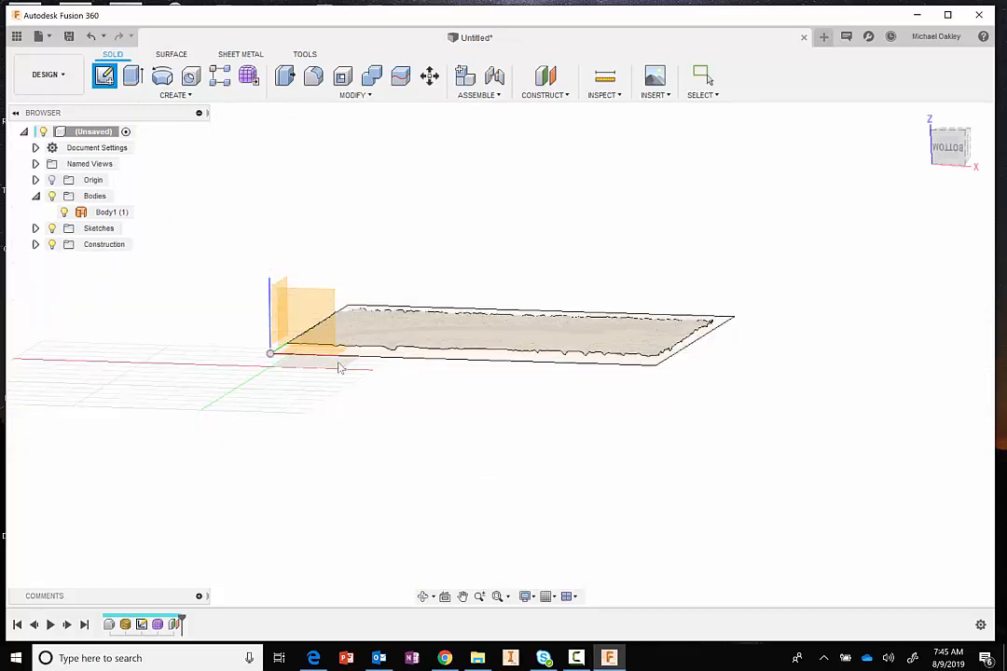
{"action": "left_click", "coordinate": [340, 368]}
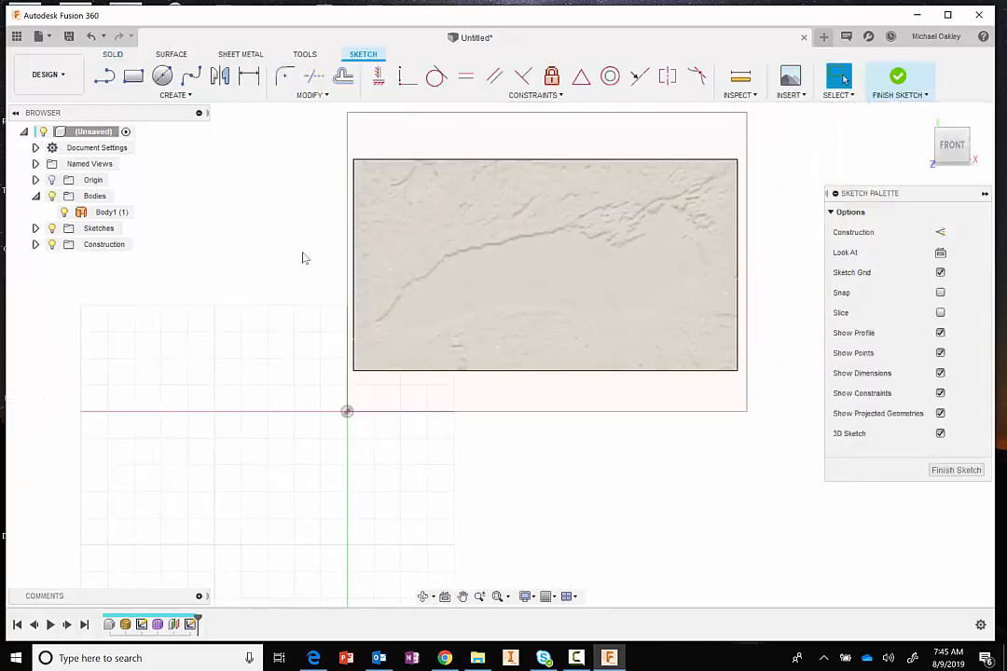
{"action": "left_click", "coordinate": [133, 78]}
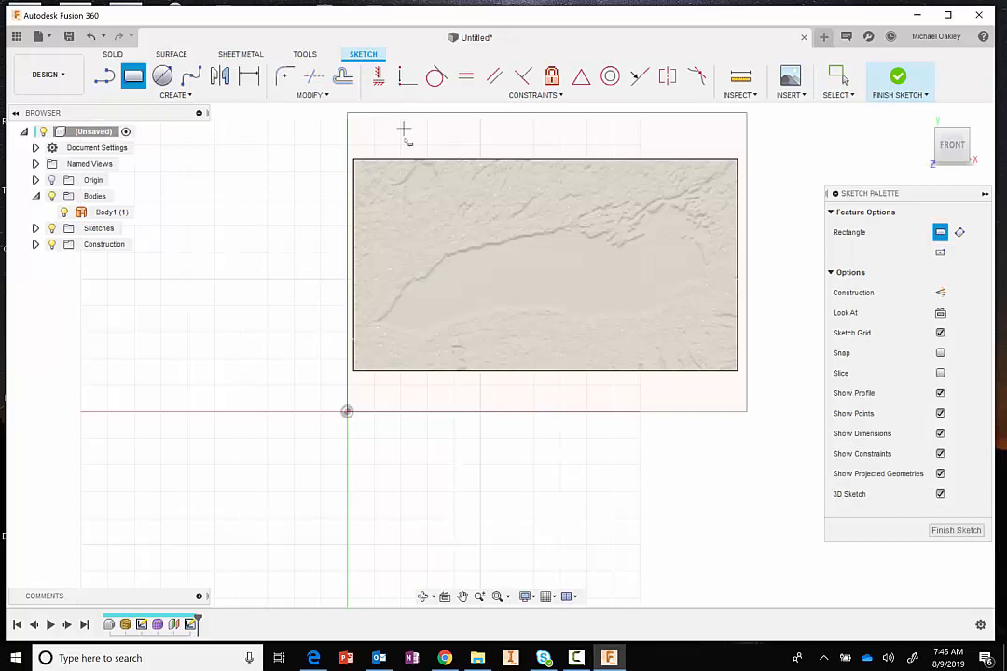
{"action": "scroll", "coordinate": [373, 156], "scroll_direction": "up", "scroll_amount": 5}
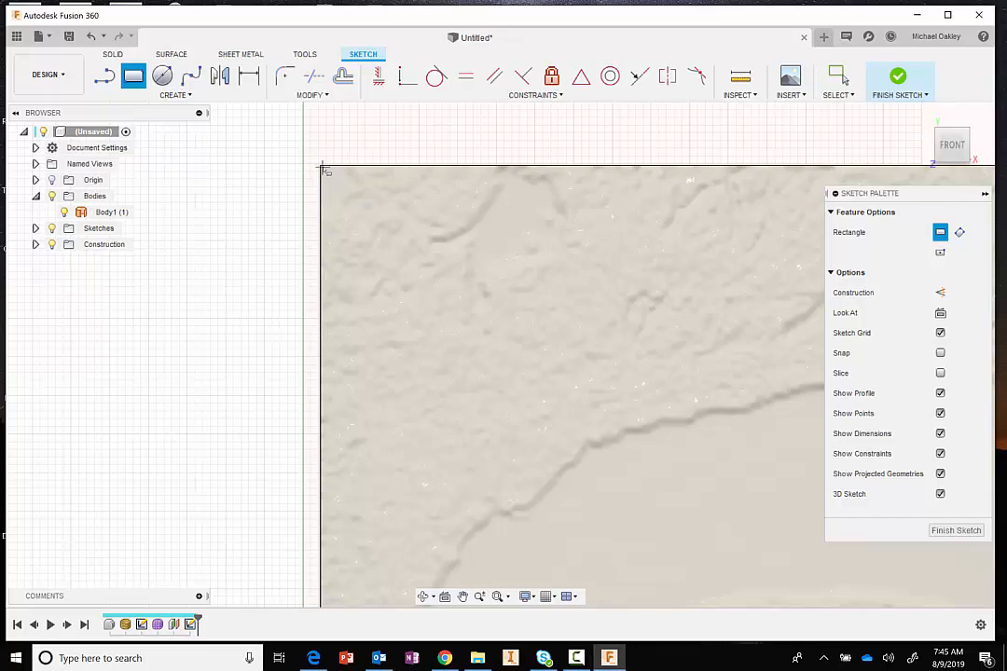
{"action": "left_click", "coordinate": [322, 169]}
{"action": "scroll", "coordinate": [484, 292], "scroll_direction": "down", "scroll_amount": 5}
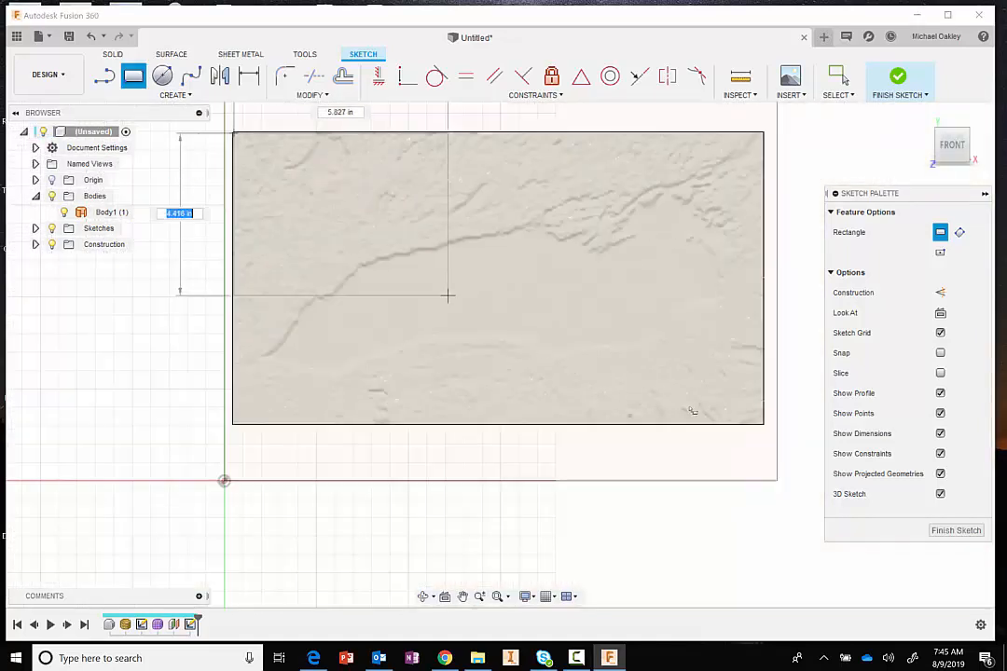
{"action": "scroll", "coordinate": [780, 427], "scroll_direction": "up", "scroll_amount": 3}
{"action": "scroll", "coordinate": [774, 428], "scroll_direction": "up", "scroll_amount": 2}
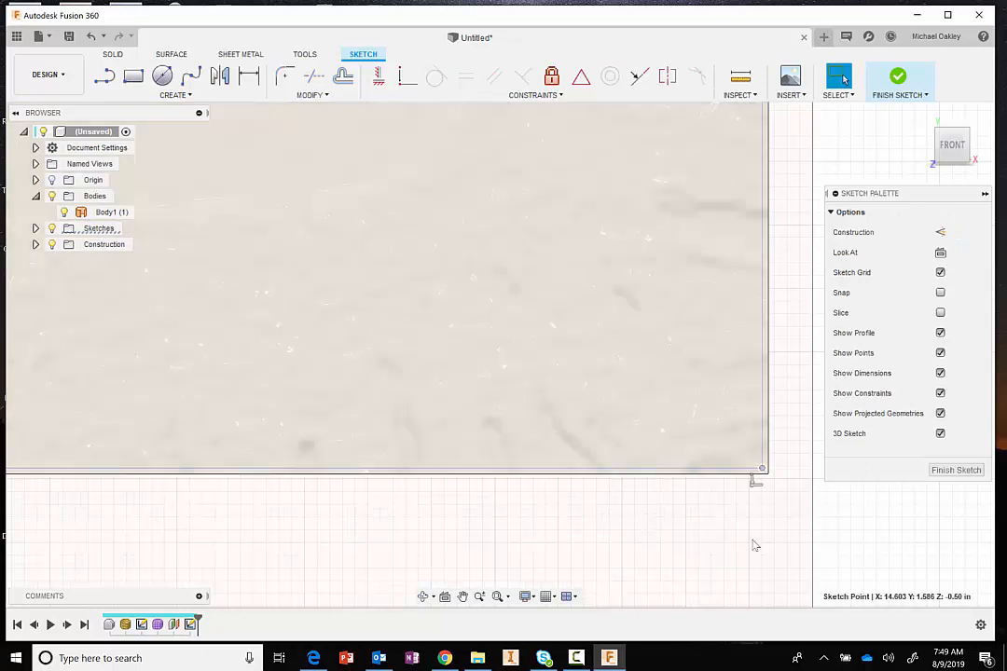
{"action": "left_click", "coordinate": [760, 475]}
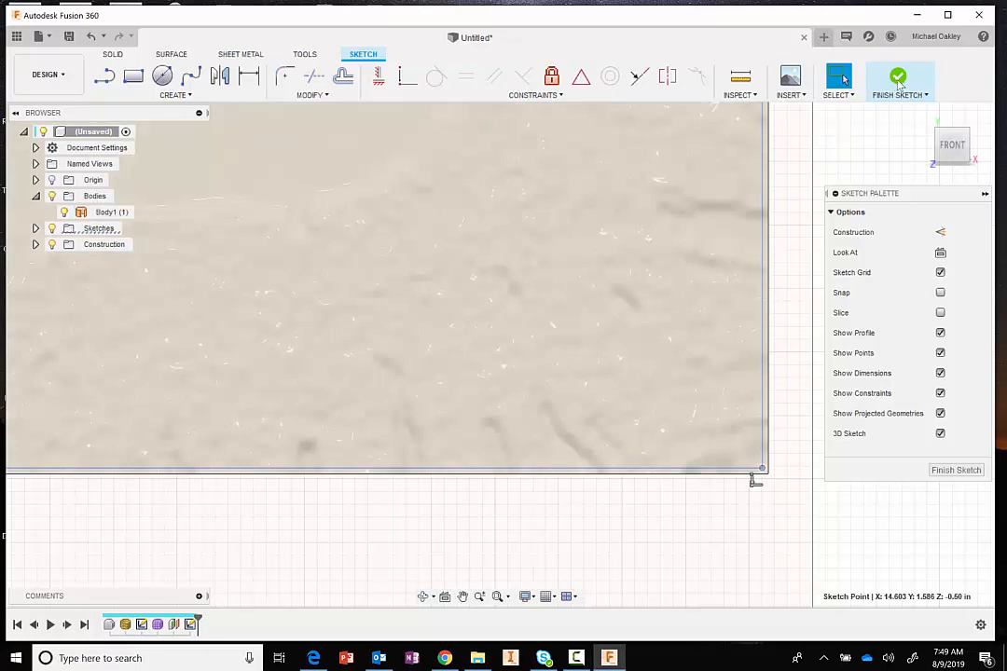
{"action": "left_click", "coordinate": [898, 80]}
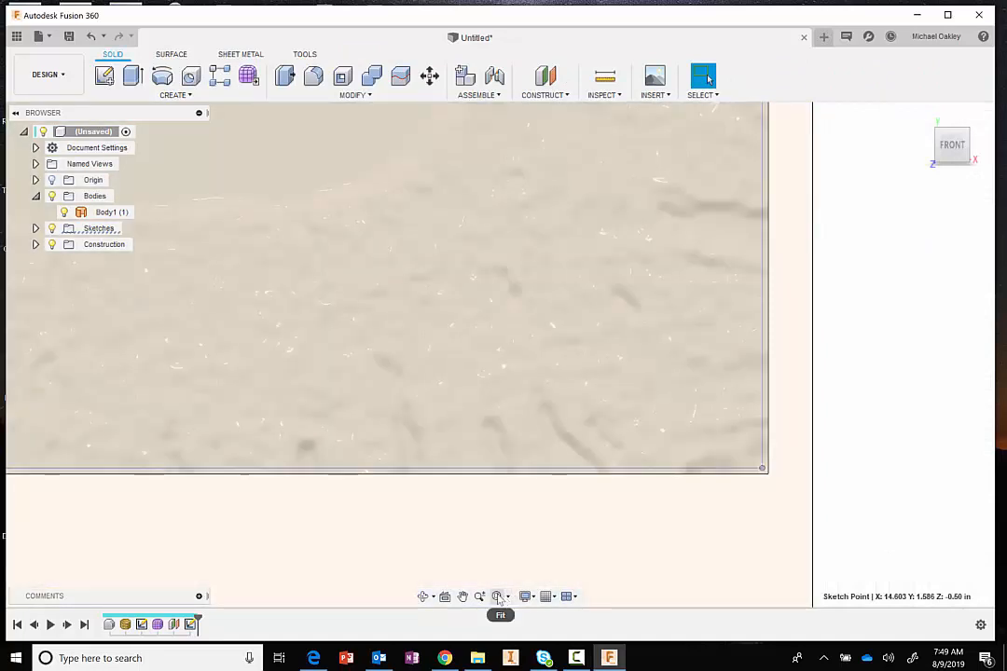
Hide Sketch1, leaving the terrain surface and the new rectangle beneath it exposed at an angle
{"action": "left_click", "coordinate": [497, 598]}
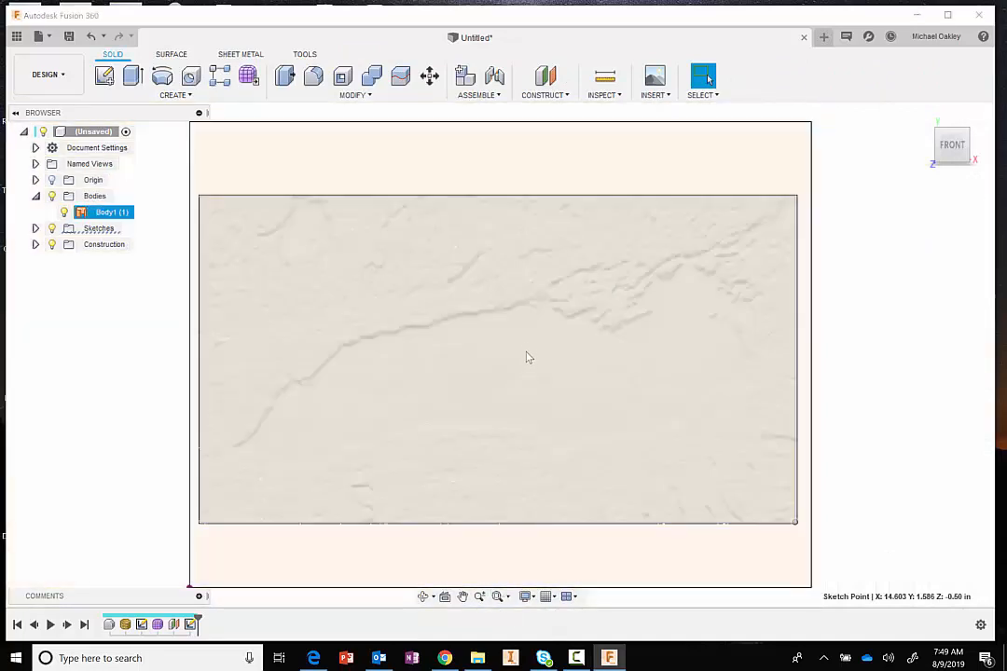
{"action": "mouse_move", "coordinate": [530, 280]}
{"action": "middle_mouse_down", "text": "shift"}
{"action": "mouse_move", "coordinate": [487, 373]}
{"action": "mouse_move", "coordinate": [461, 357]}
{"action": "mouse_move", "coordinate": [493, 362]}
{"action": "mouse_move", "coordinate": [499, 333]}
{"action": "mouse_move", "coordinate": [504, 443]}
{"action": "mouse_move", "coordinate": [471, 477]}
{"action": "mouse_move", "coordinate": [415, 393]}
{"action": "mouse_move", "coordinate": [427, 442]}
{"action": "mouse_move", "coordinate": [374, 248]}
{"action": "mouse_move", "coordinate": [372, 258]}
{"action": "middle_mouse_up", "text": "shift"}
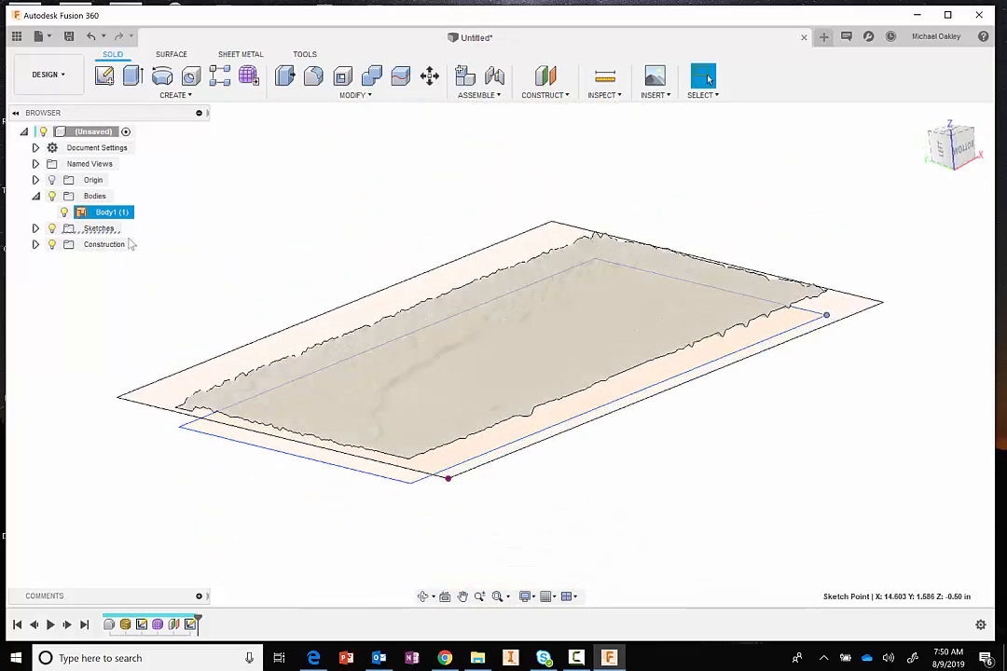
{"action": "left_click", "coordinate": [35, 228]}
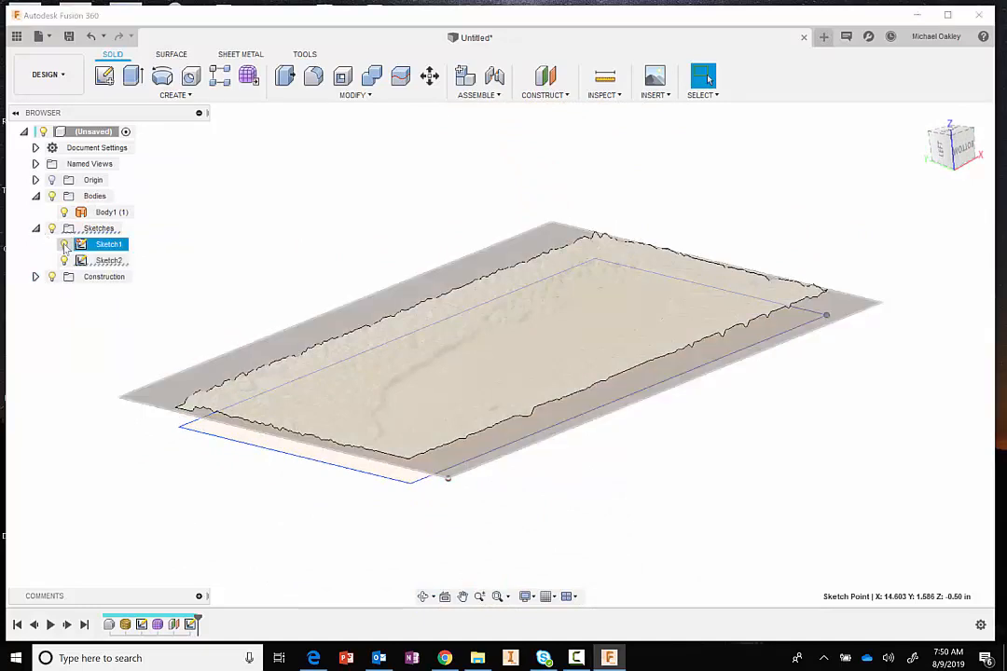
{"action": "left_click", "coordinate": [64, 243]}
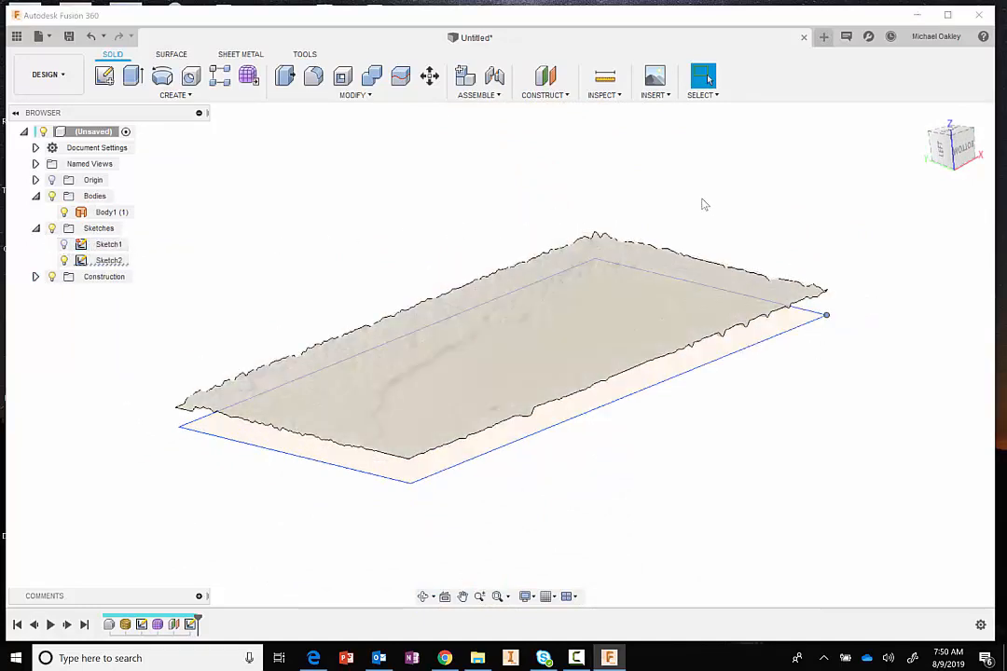
Extrude the Sketch2 rectangle as a new body with its extent set To Object, ending at the terrain surface
{"action": "right_click", "coordinate": [428, 167]}
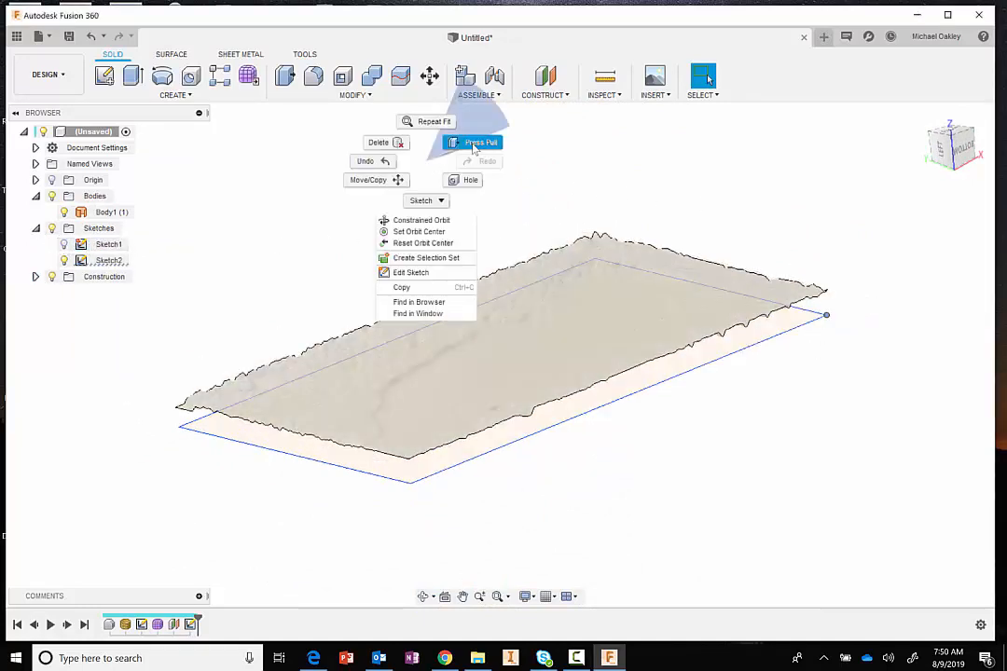
{"action": "left_click", "coordinate": [477, 142]}
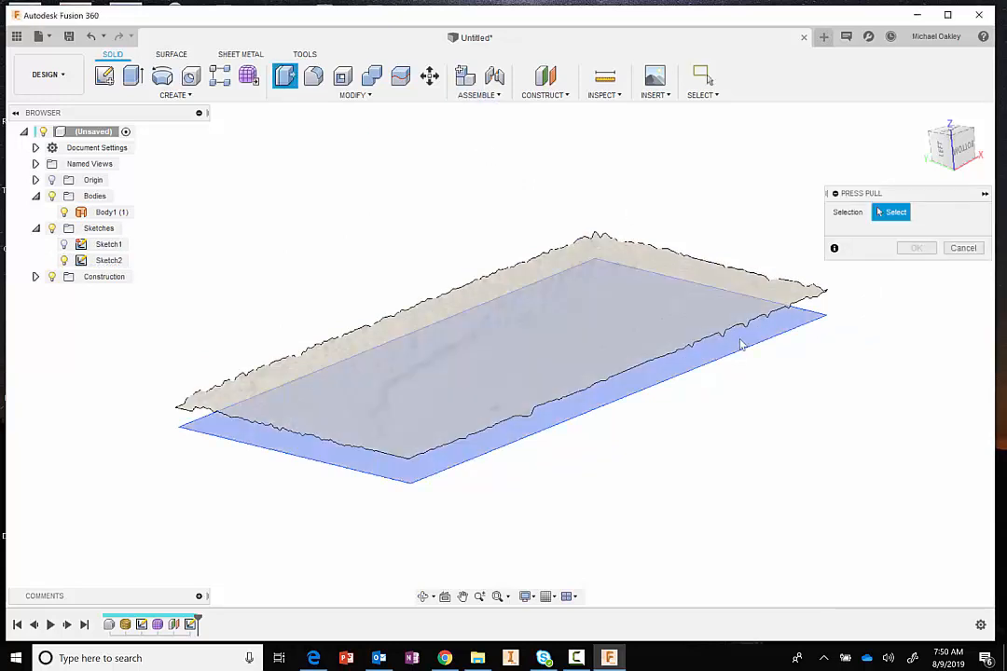
{"action": "left_click", "coordinate": [742, 343]}
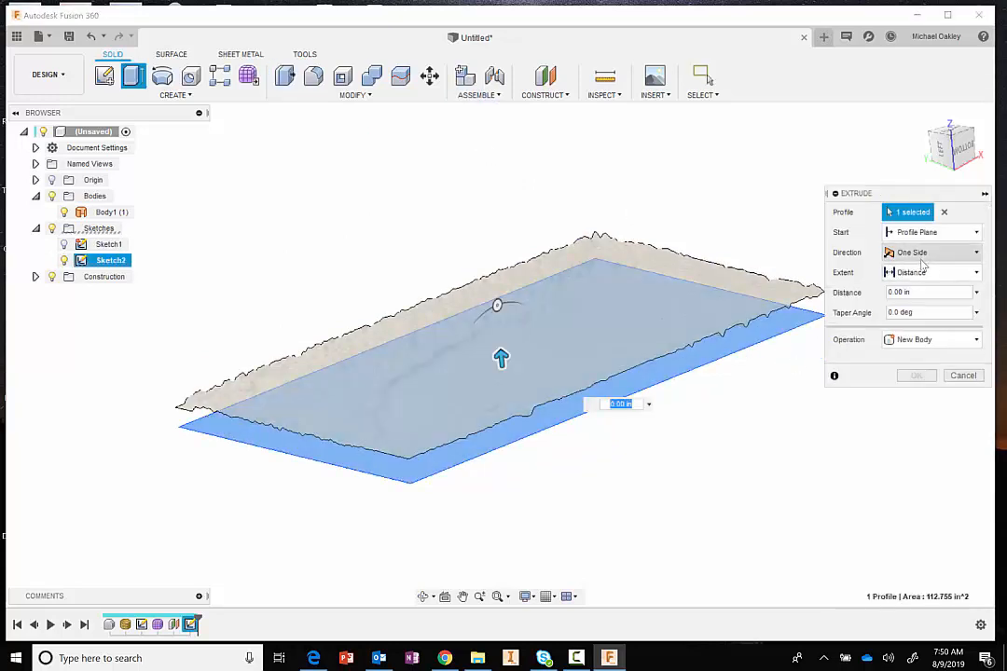
{"action": "left_click", "coordinate": [925, 277]}
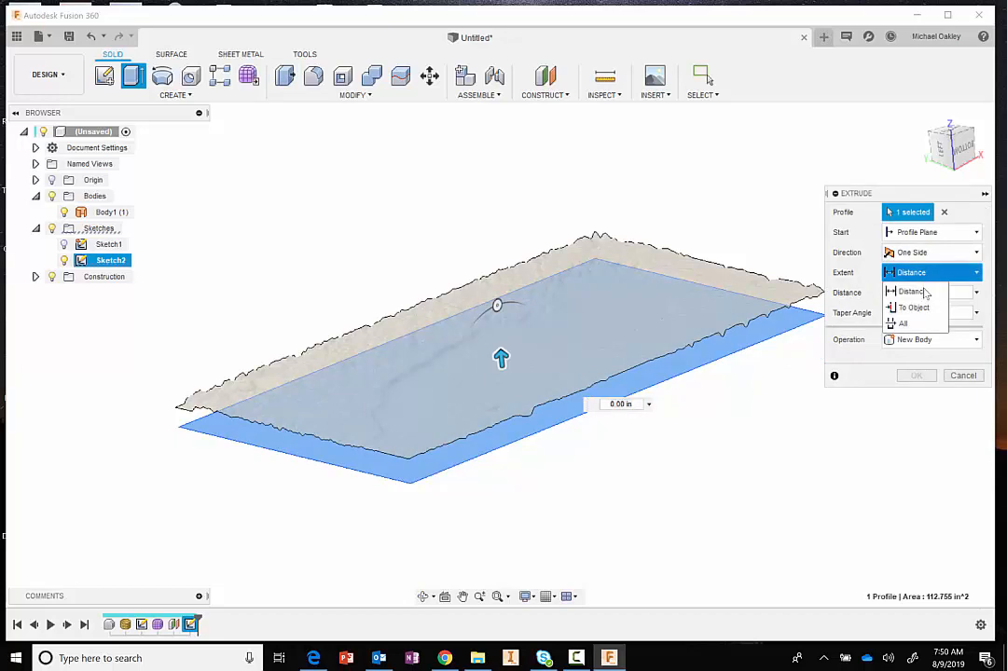
{"action": "left_click", "coordinate": [917, 309]}
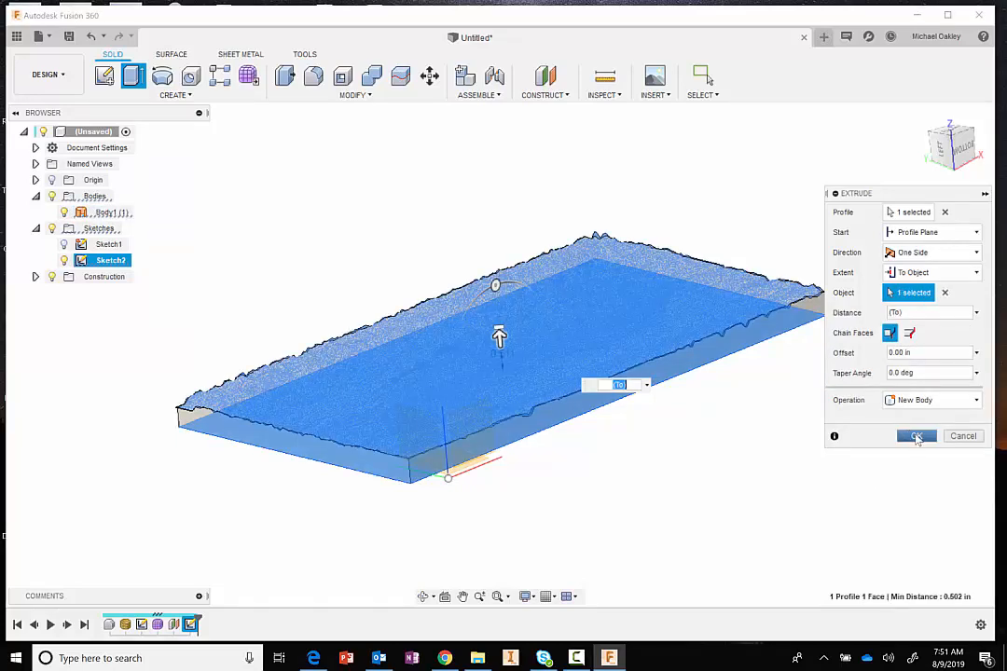
{"action": "left_click", "coordinate": [916, 436]}
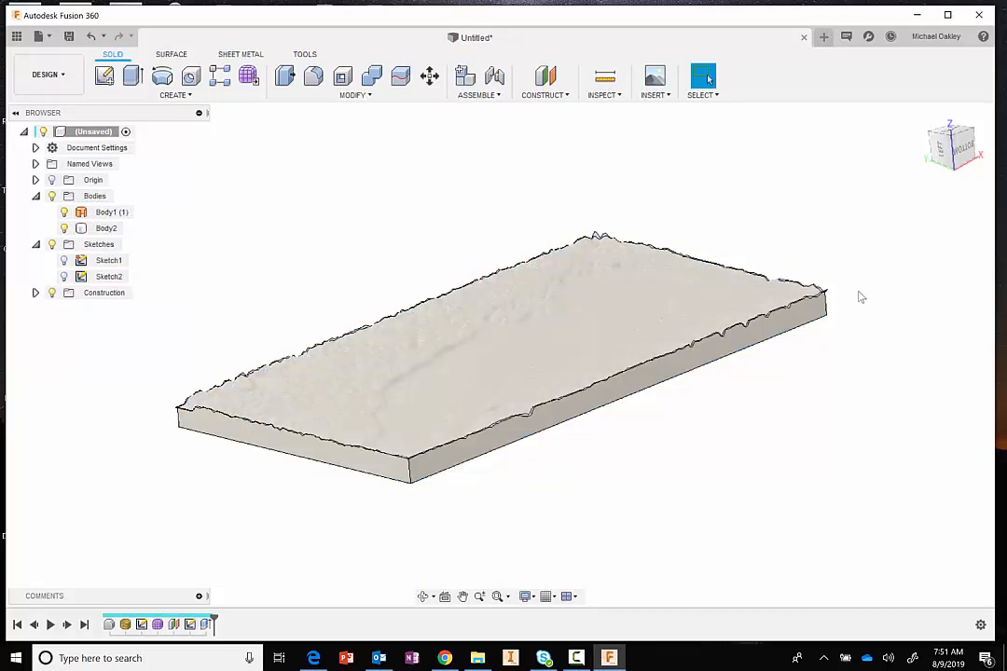
Hide the T-Spline surface Body1 and inspect the extruded solid's terrain top and sides from several angles
{"action": "left_click", "coordinate": [108, 213]}
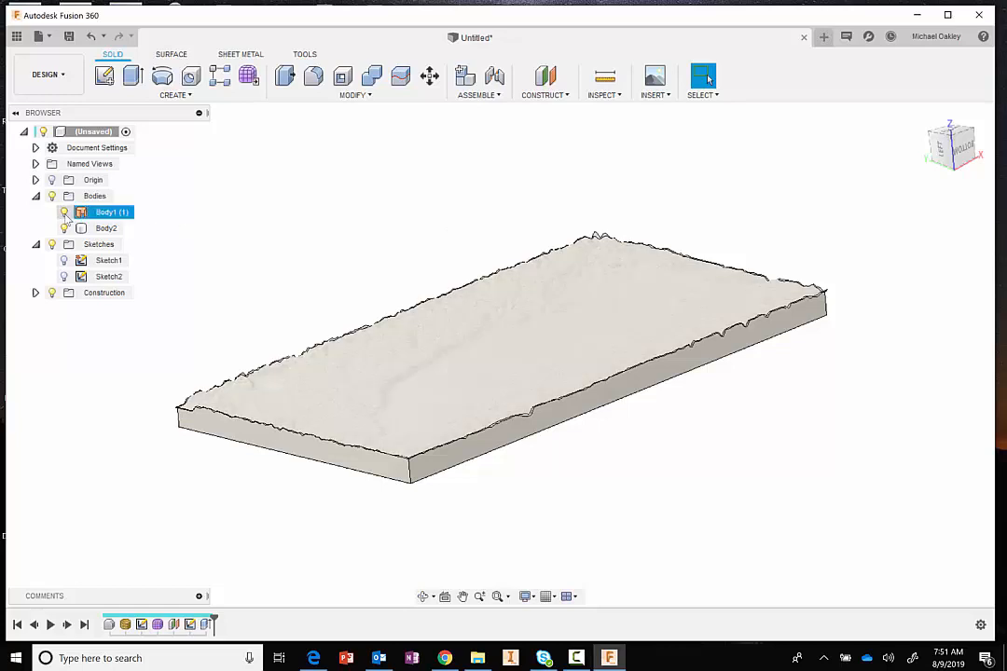
{"action": "left_click", "coordinate": [65, 212]}
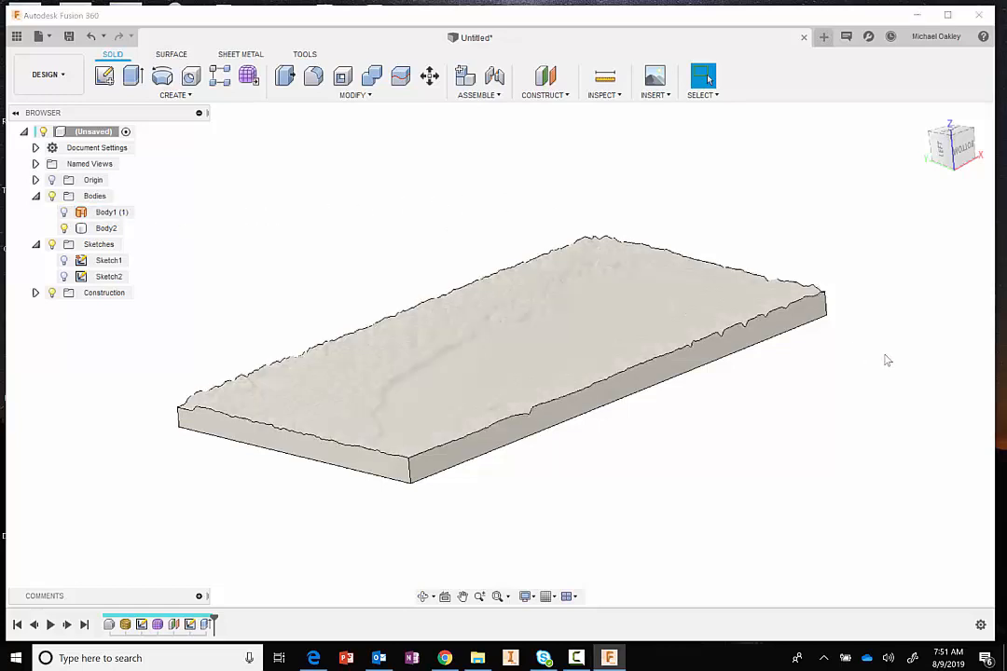
{"action": "middle_click_drag", "start_coordinate": [802, 418], "coordinate": [755, 459], "text": "shift"}
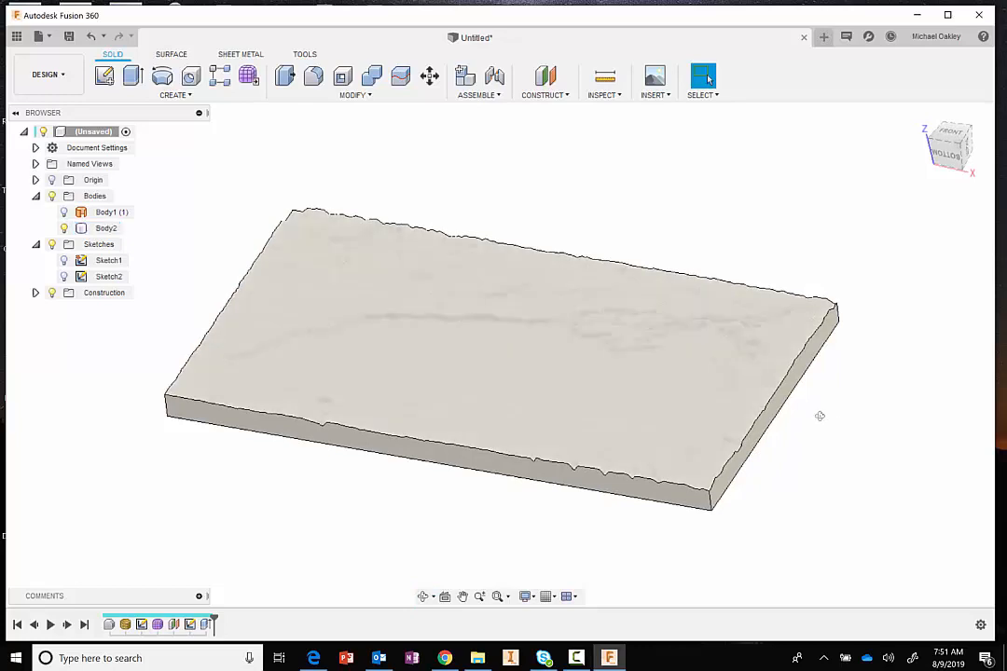
{"action": "mouse_move", "coordinate": [820, 416]}
{"action": "middle_mouse_down", "text": "shift"}
{"action": "mouse_move", "coordinate": [821, 405]}
{"action": "mouse_move", "coordinate": [803, 412]}
{"action": "middle_mouse_up", "text": "shift"}
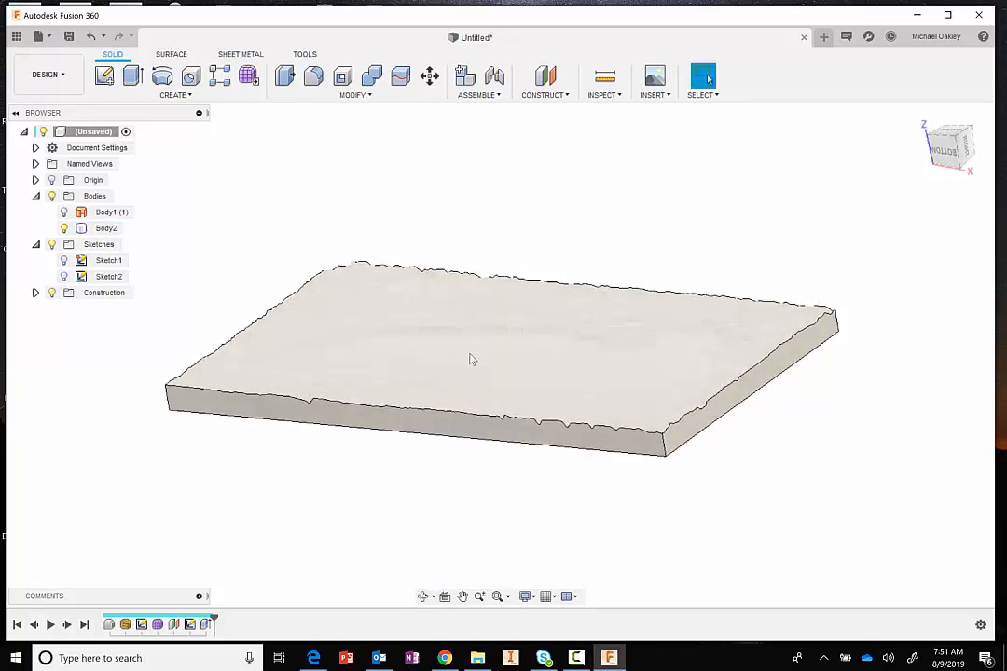
{"action": "mouse_move", "coordinate": [679, 244]}
{"action": "middle_mouse_down", "text": "shift"}
{"action": "mouse_move", "coordinate": [580, 220]}
{"action": "mouse_move", "coordinate": [644, 249]}
{"action": "mouse_move", "coordinate": [683, 245]}
{"action": "mouse_move", "coordinate": [684, 256]}
{"action": "middle_mouse_up", "text": "shift"}
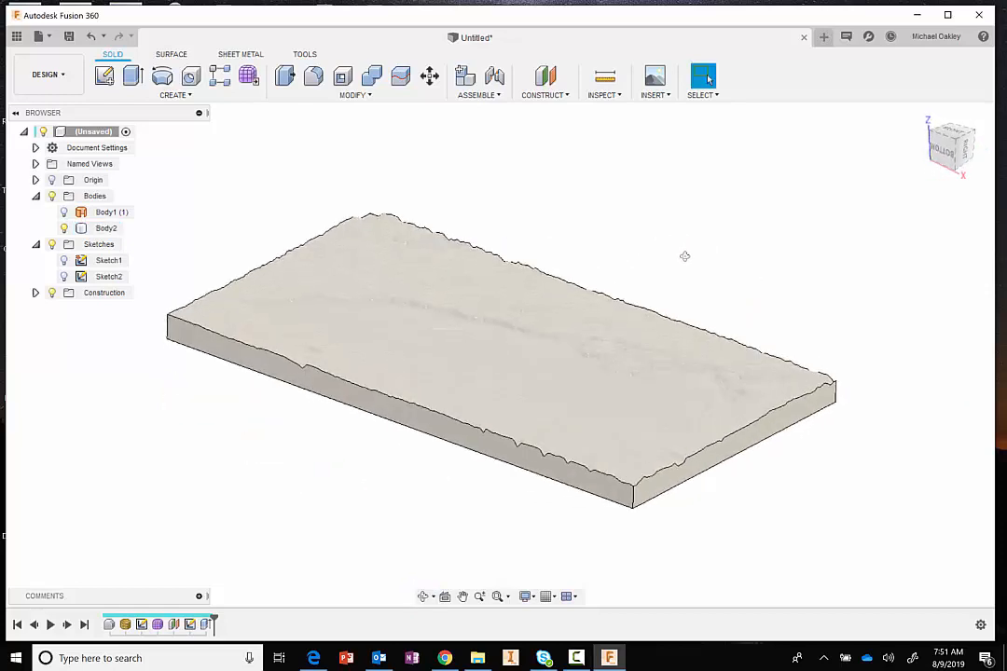